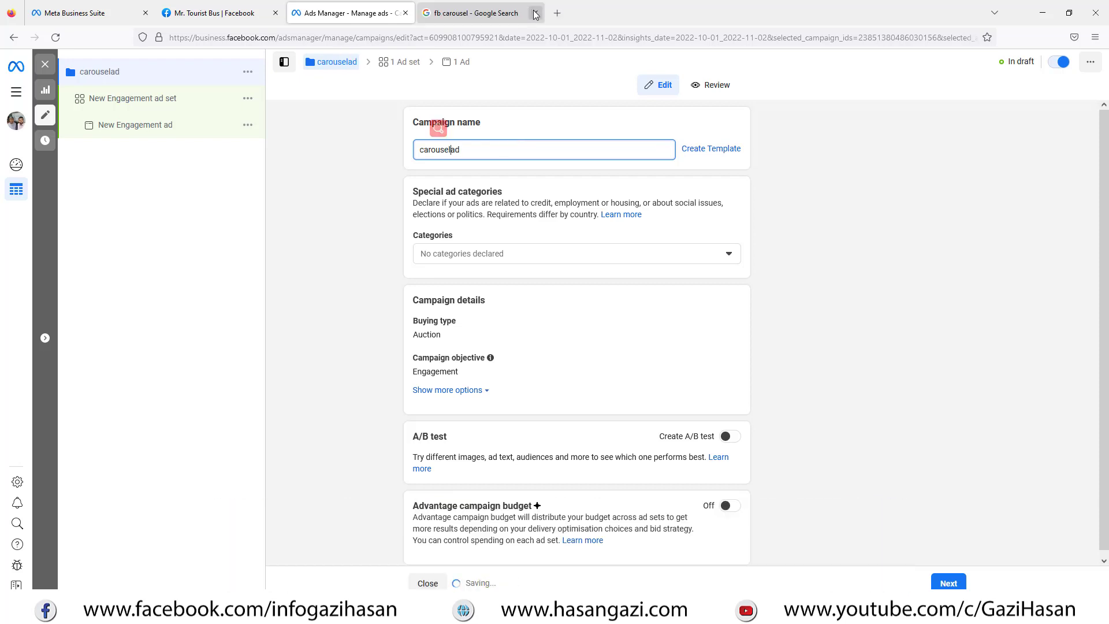
# Step: Close the Google Search browser tab and rename the campaign as Carousel Ad (MTB)
pyautogui.click(535, 12)
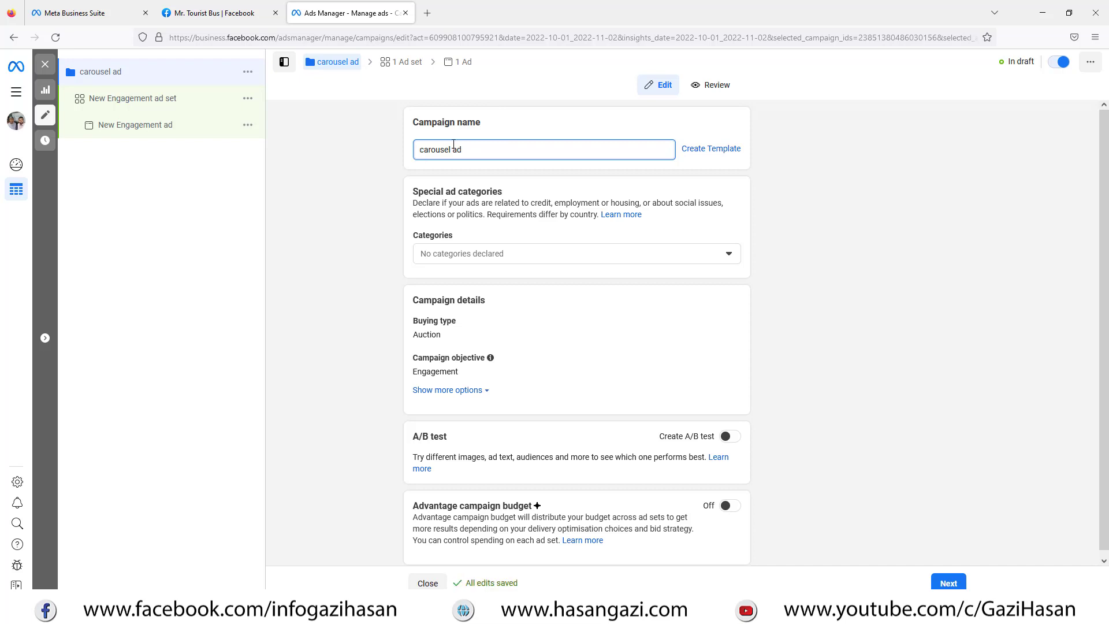
pyautogui.press('Home')
pyautogui.press('Delete')
pyautogui.write('C')
pyautogui.click(458, 151)
pyautogui.press('BackSpace')
pyautogui.write('Ad')
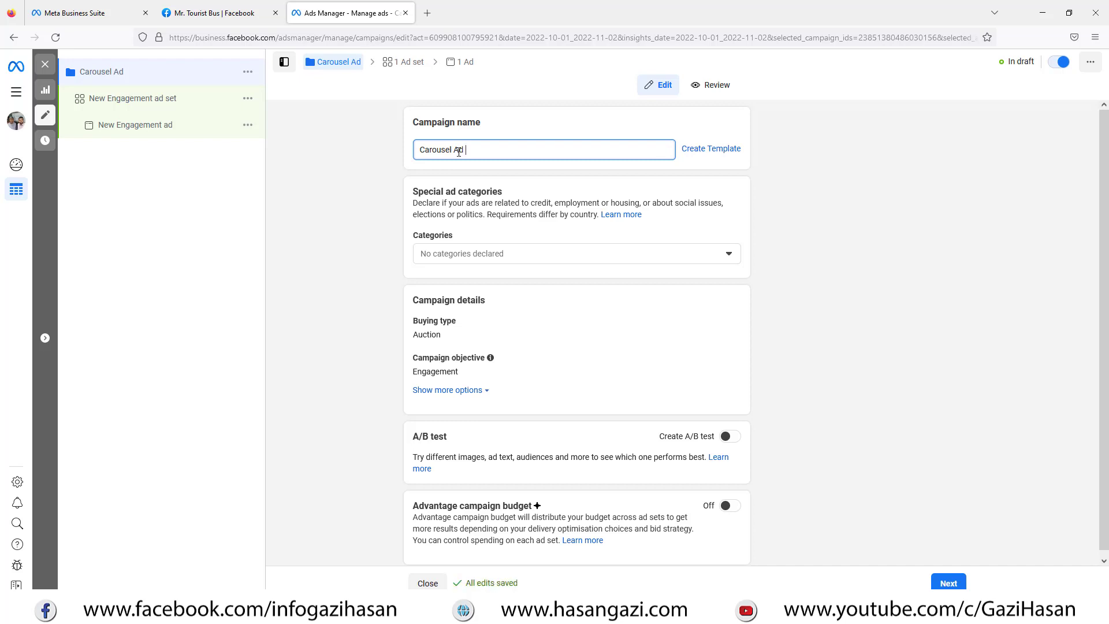
pyautogui.write(' (MT')
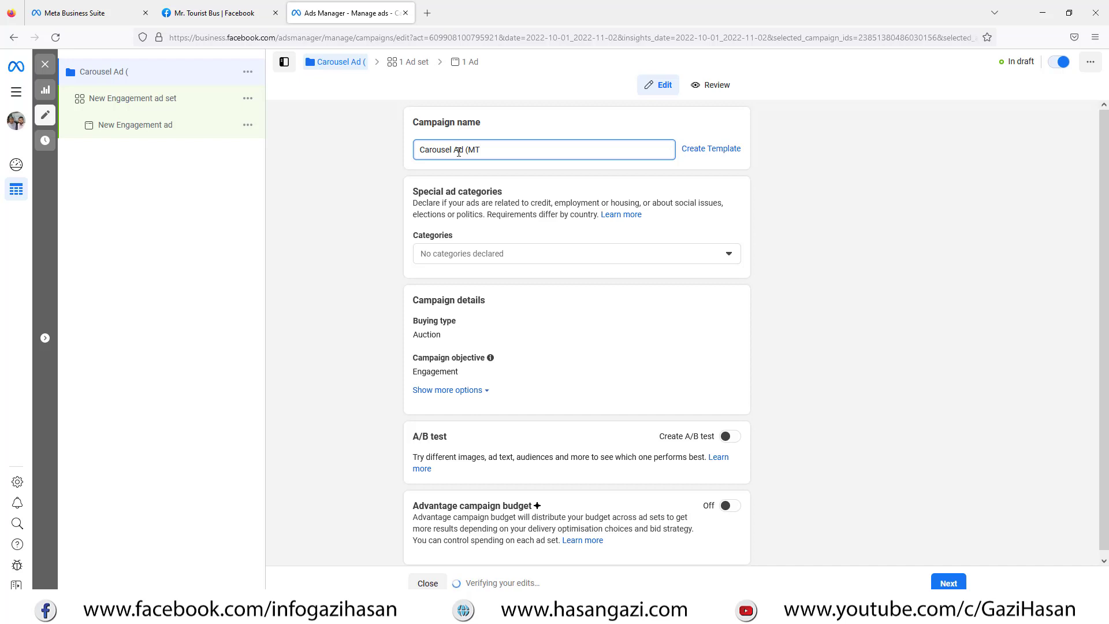
pyautogui.write('B)')
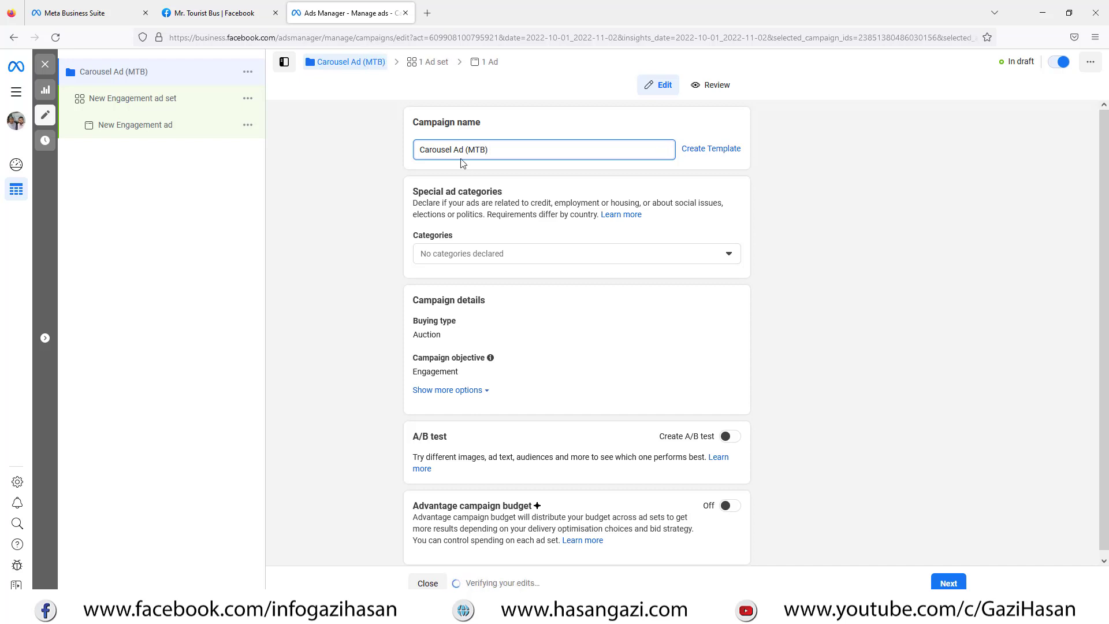
# Step: Continue to the ad set and rename it as MINIBUS & RENT A CAR
pyautogui.scroll(-1, 532, 169)
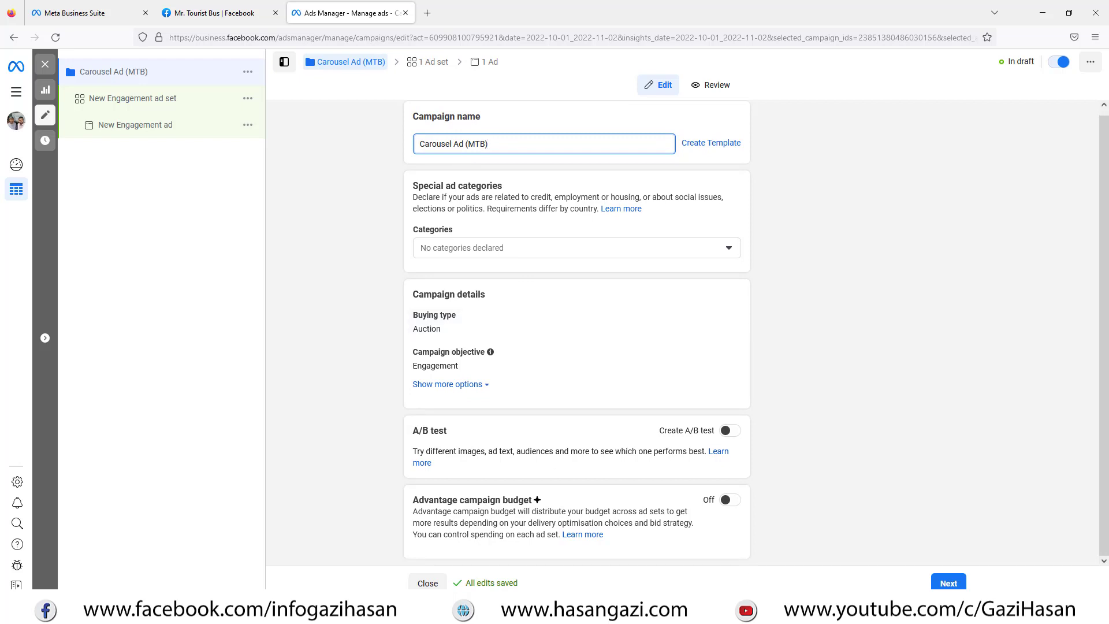
pyautogui.click(949, 584)
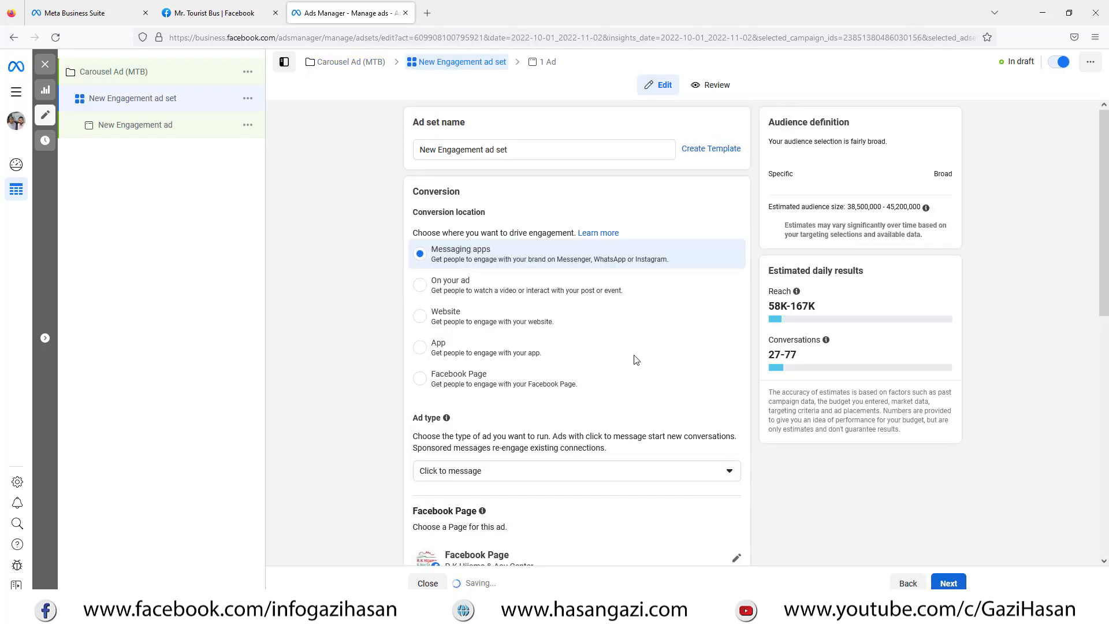
pyautogui.tripleClick(462, 150)
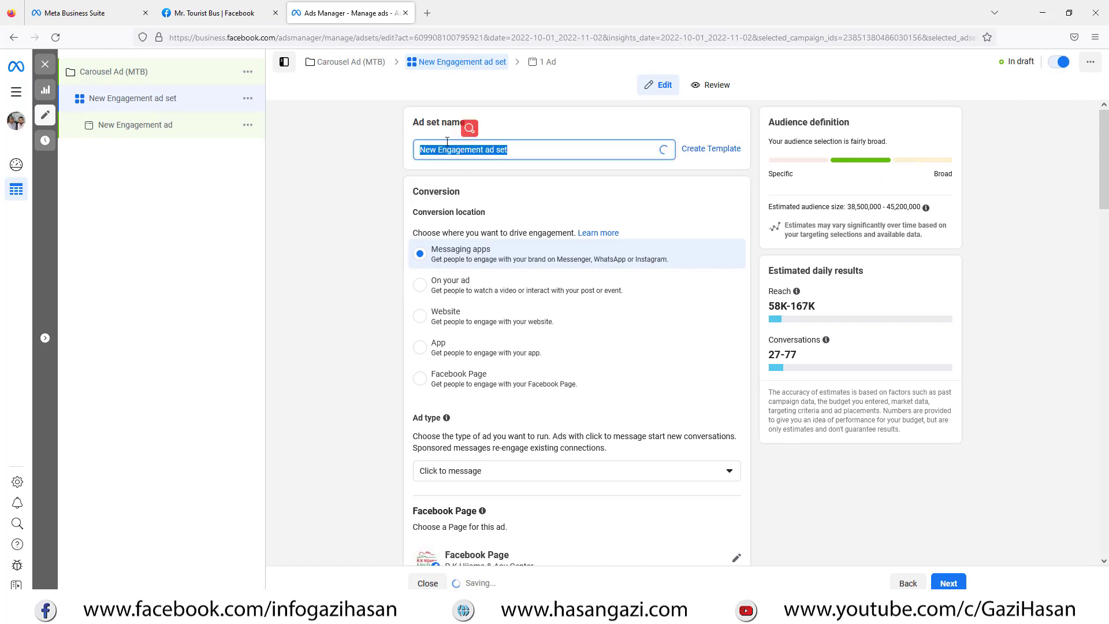
pyautogui.scroll(-2, 826, 441)
pyautogui.scroll(2, 826, 442)
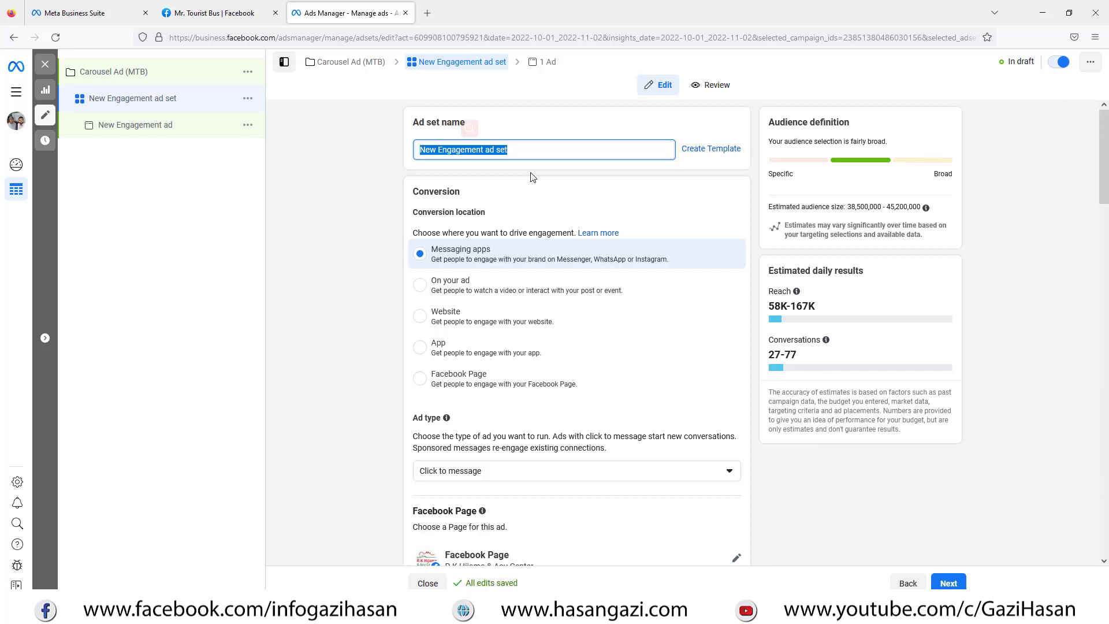
pyautogui.write('m')
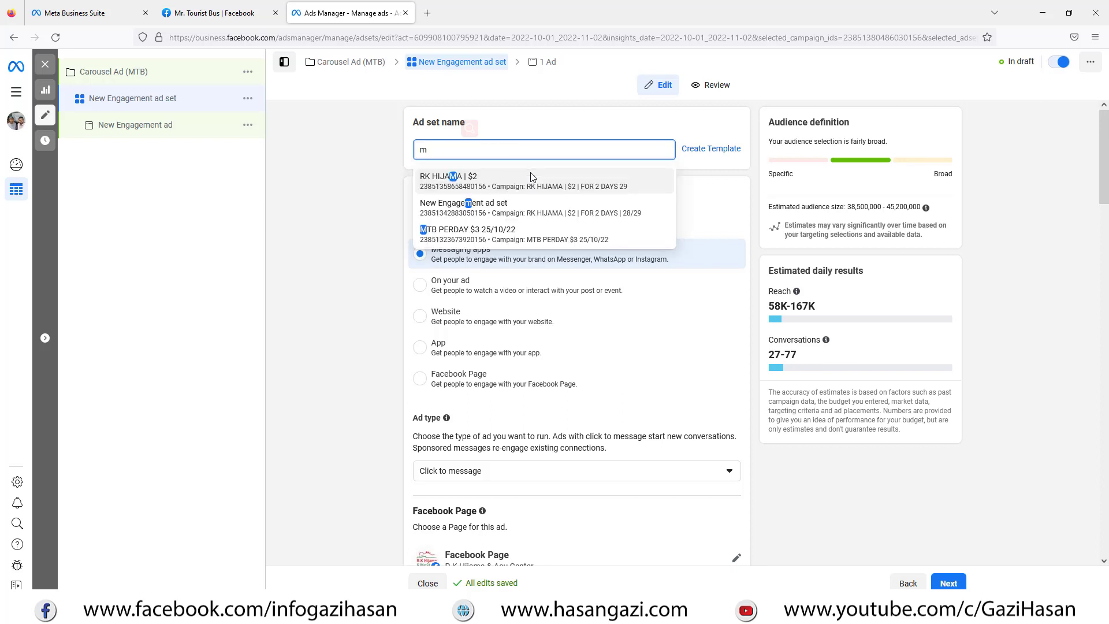
pyautogui.press('BackSpace')
pyautogui.write('MINIBUS')
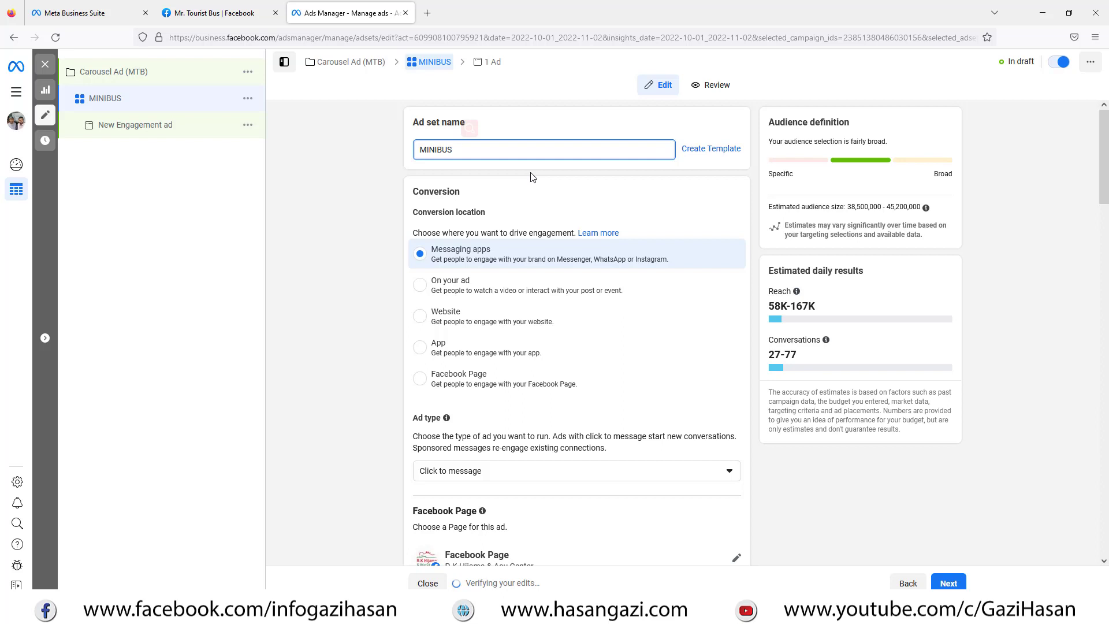
pyautogui.write(' & RENT A CAR')
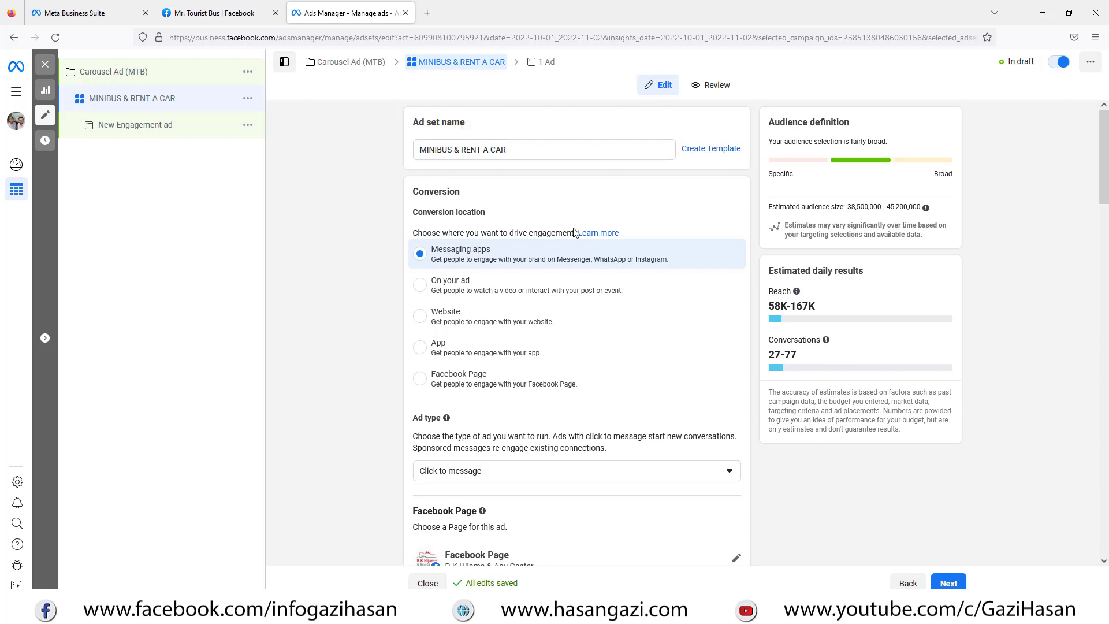
# Step: Choose Mr. Tourist Bus as the ad set's Facebook Page and deselect WhatsApp as a messaging destination
pyautogui.scroll(-3, 577, 233)
pyautogui.scroll(-2, 693, 257)
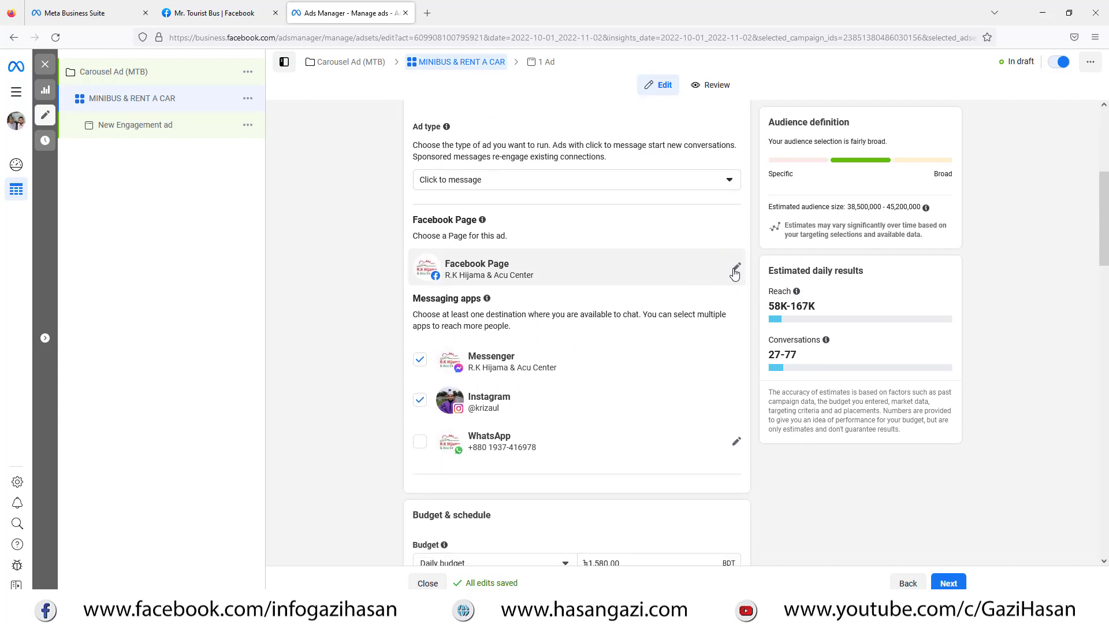
pyautogui.click(736, 267)
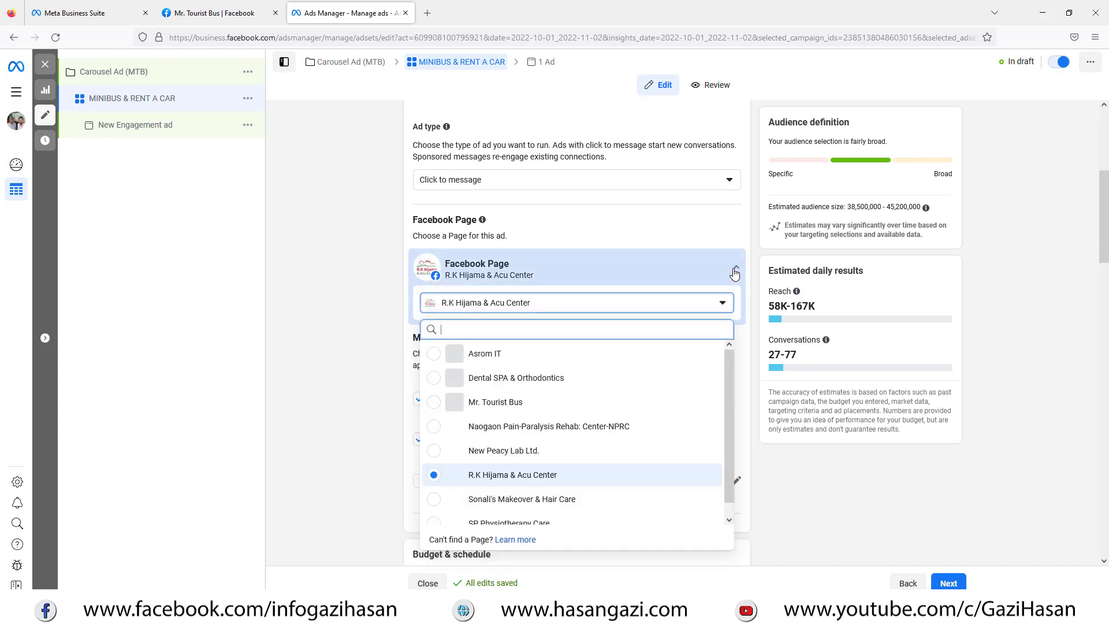
pyautogui.click(508, 410)
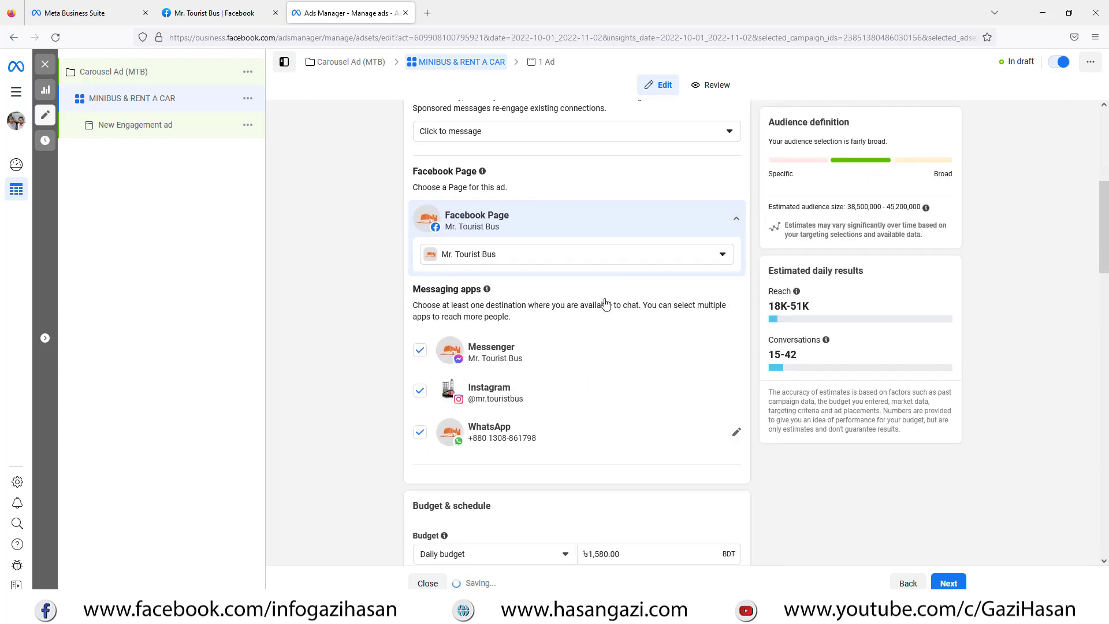
pyautogui.scroll(-2, 460, 354)
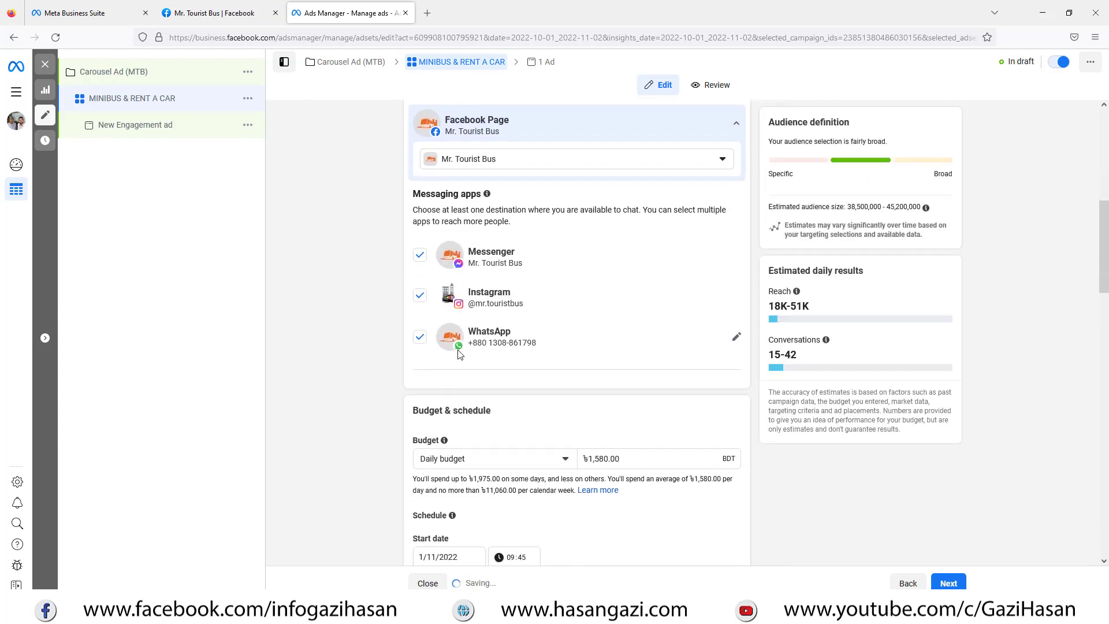
pyautogui.click(420, 335)
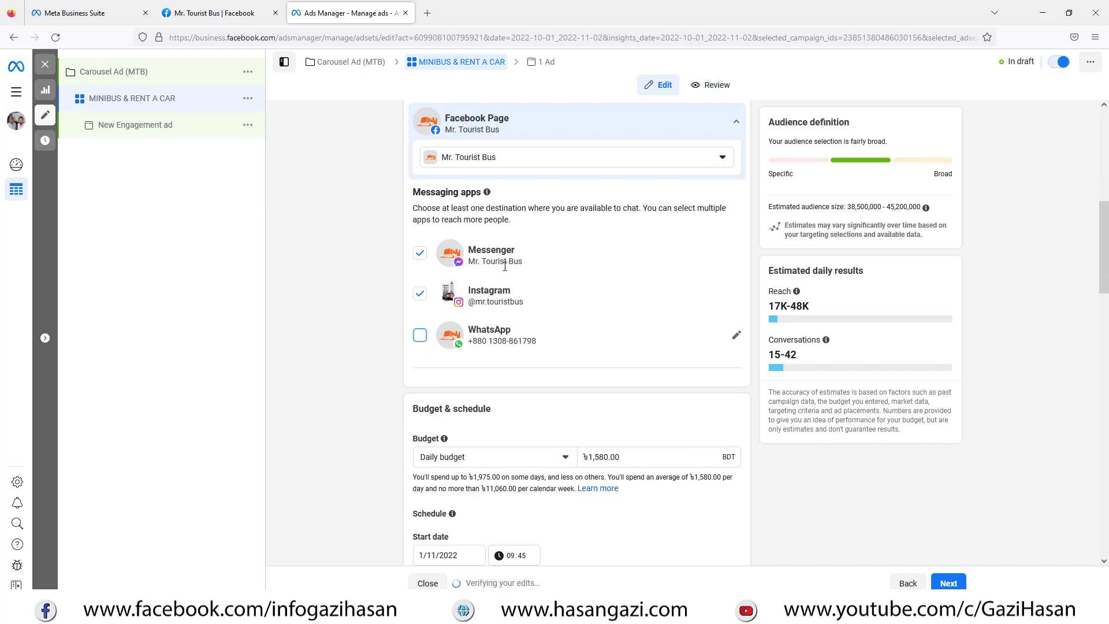
# Step: Set the ad set's daily budget to 315 BDT
pyautogui.scroll(-3, 514, 310)
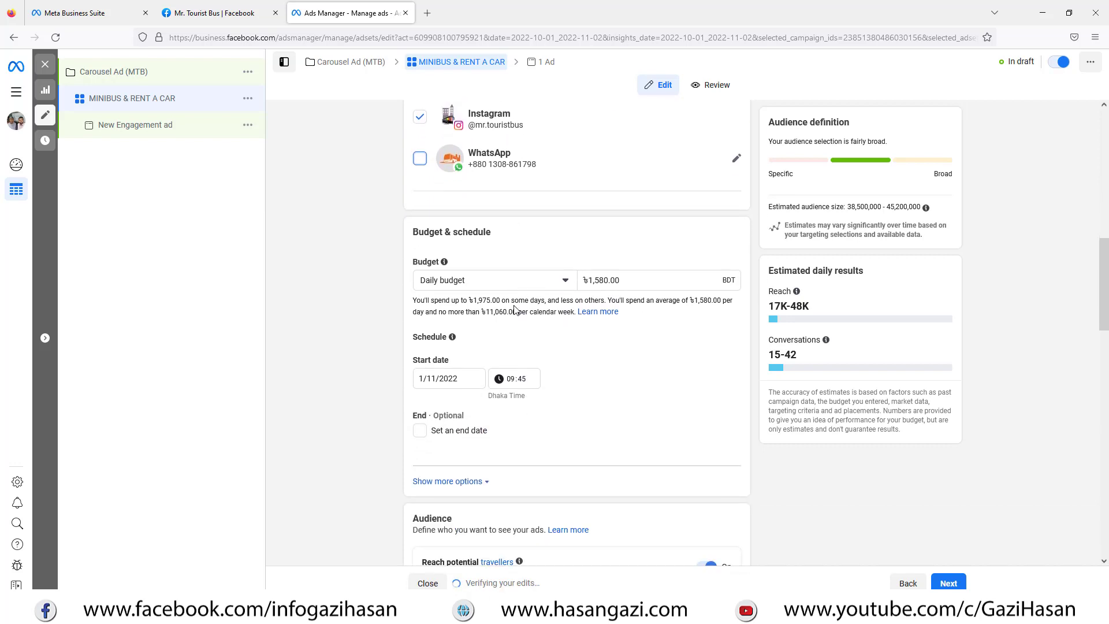
pyautogui.scroll(-1, 514, 309)
pyautogui.moveTo(620, 215); pyautogui.dragTo(556, 221)
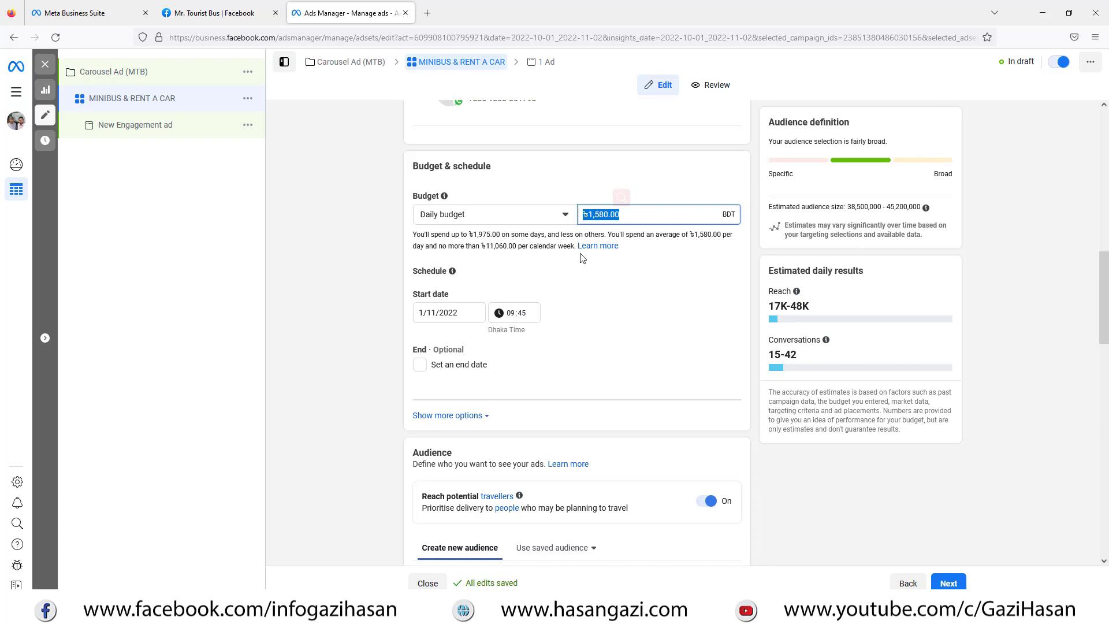
pyautogui.write('115')
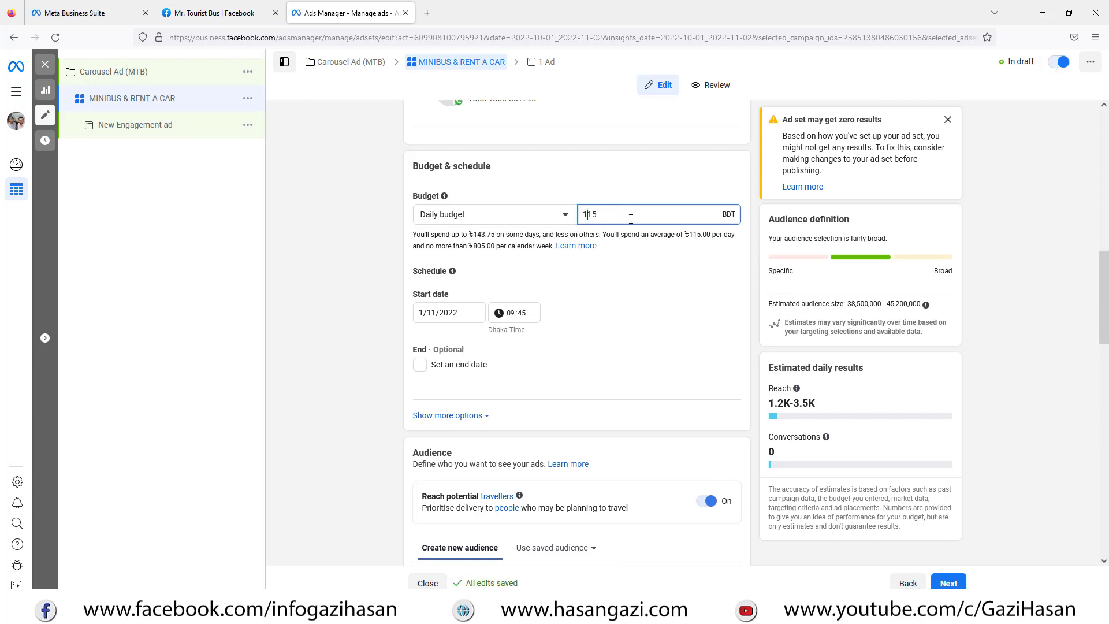
pyautogui.press('BackSpace')
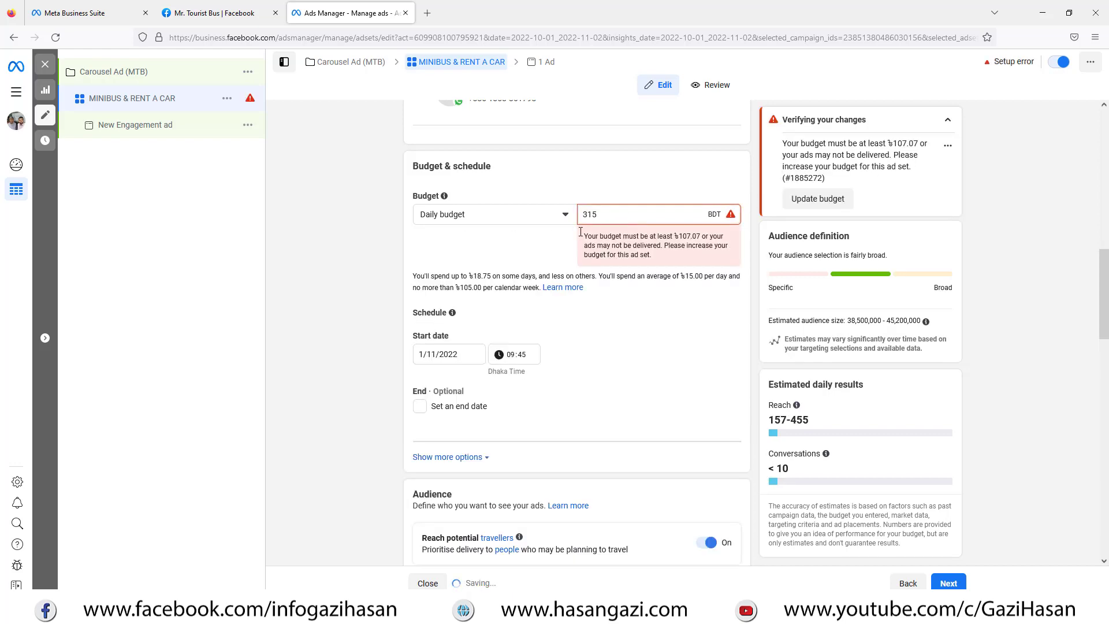
pyautogui.write('3')
pyautogui.click(663, 275)
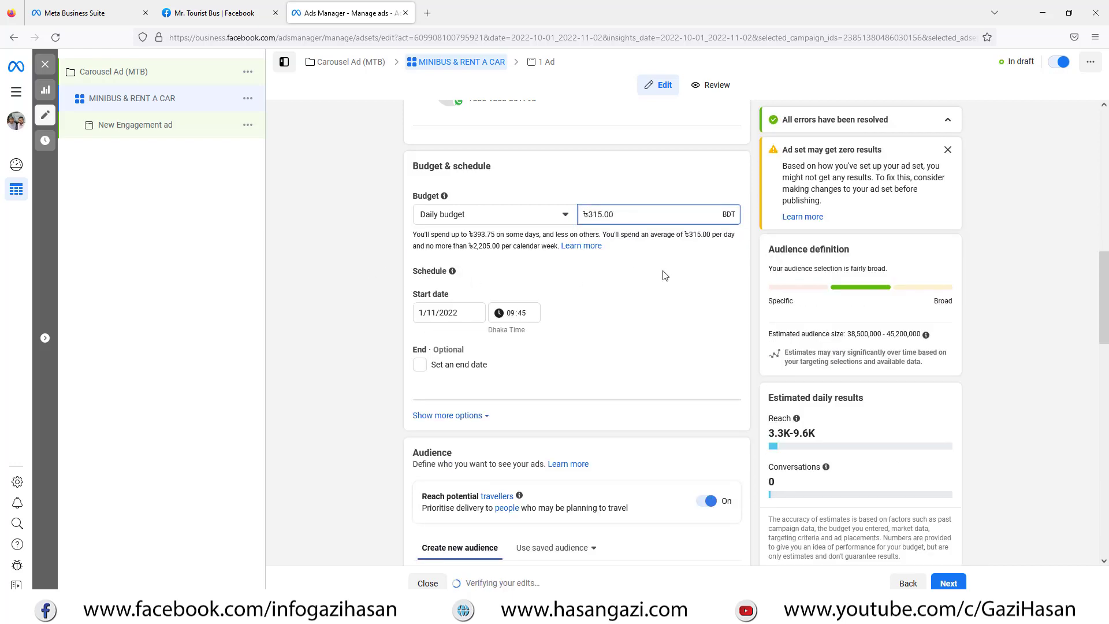
# Step: Give the ad set's schedule an end date of 10/11/2022 at 16:00
pyautogui.scroll(-1, 659, 275)
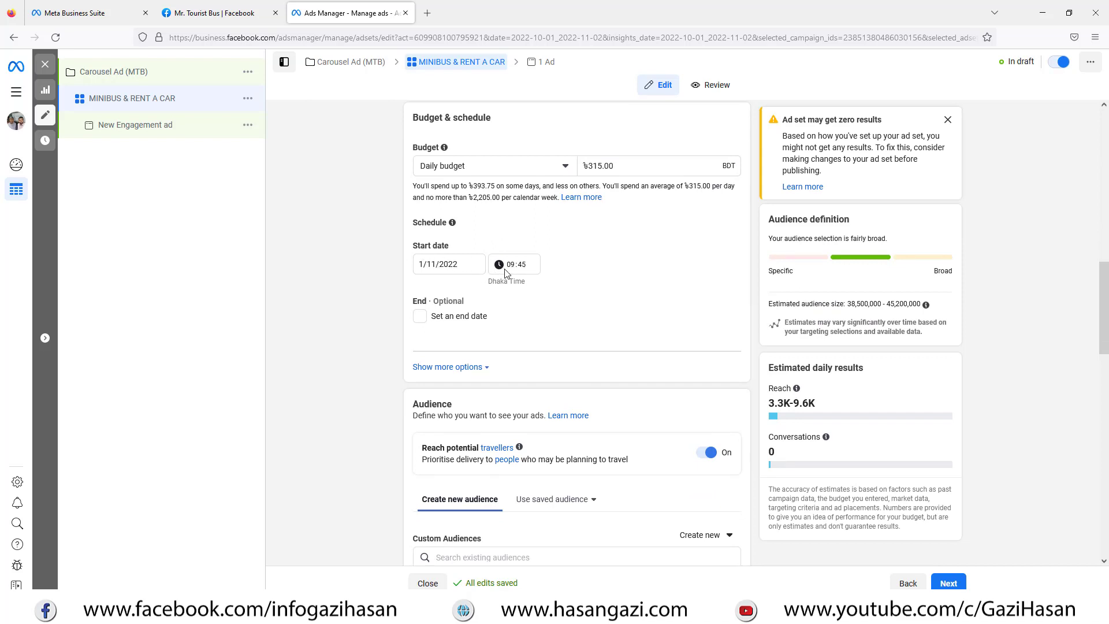
pyautogui.click(465, 267)
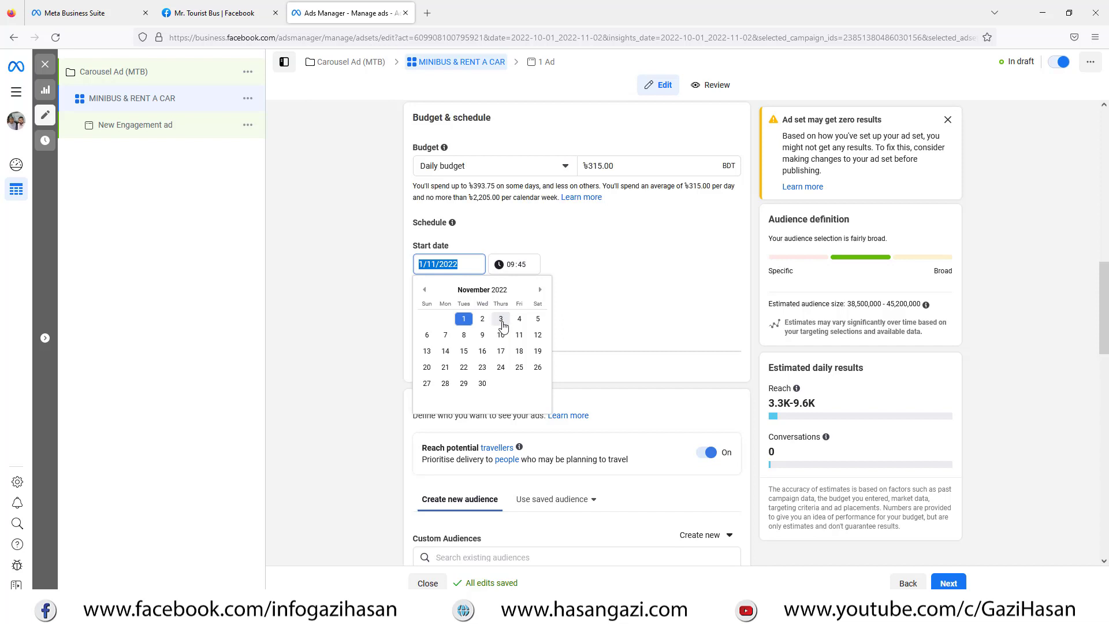
pyautogui.click(348, 294)
pyautogui.scroll(-2, 404, 289)
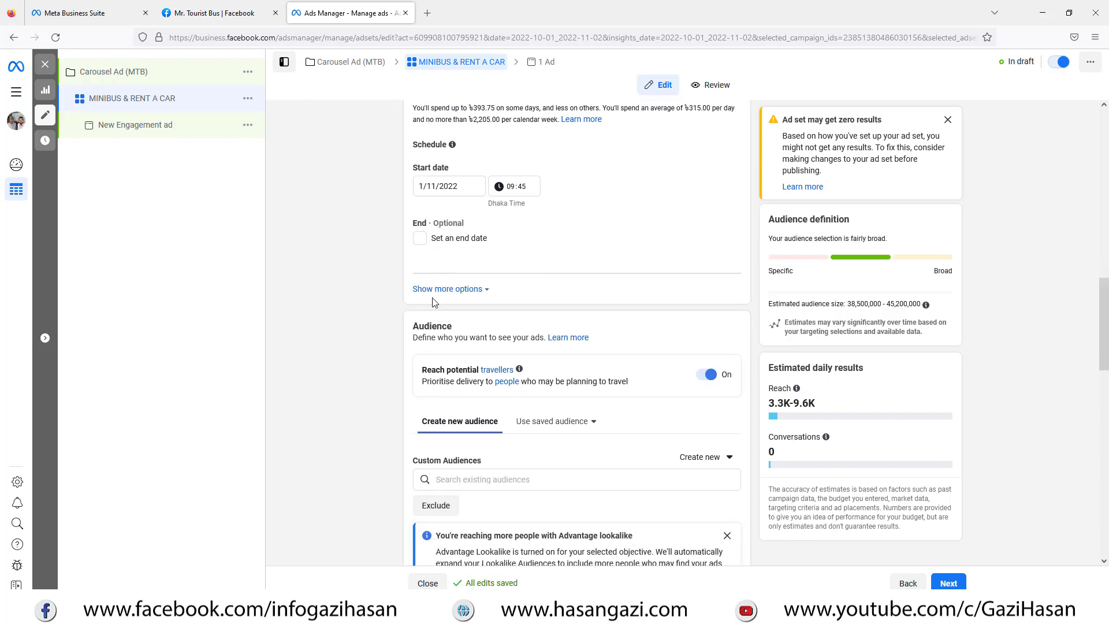
pyautogui.click(420, 219)
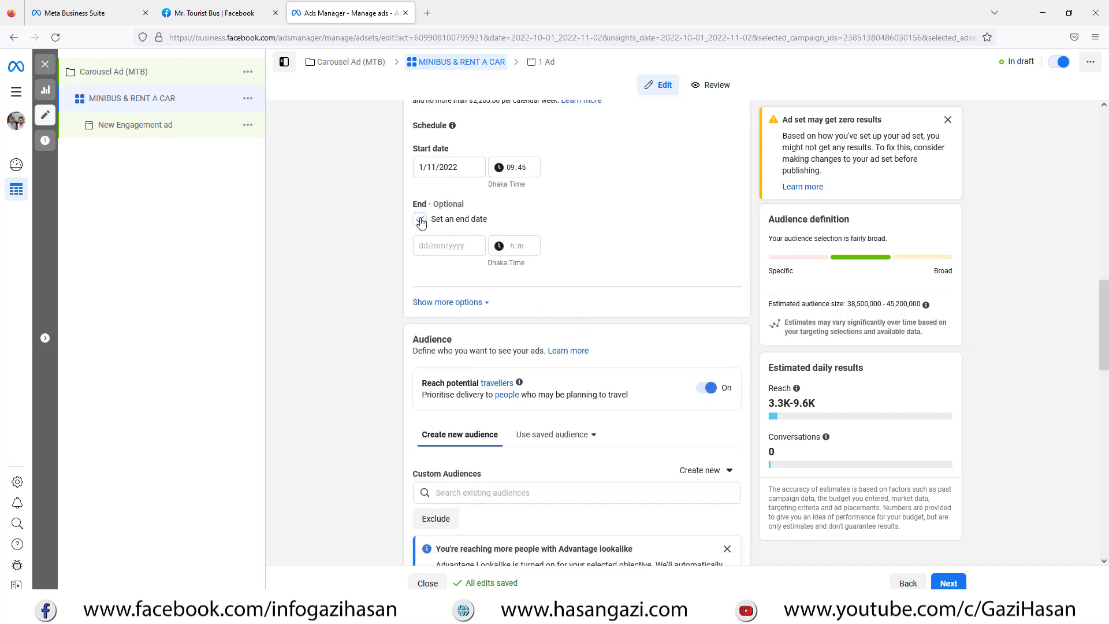
pyautogui.click(444, 246)
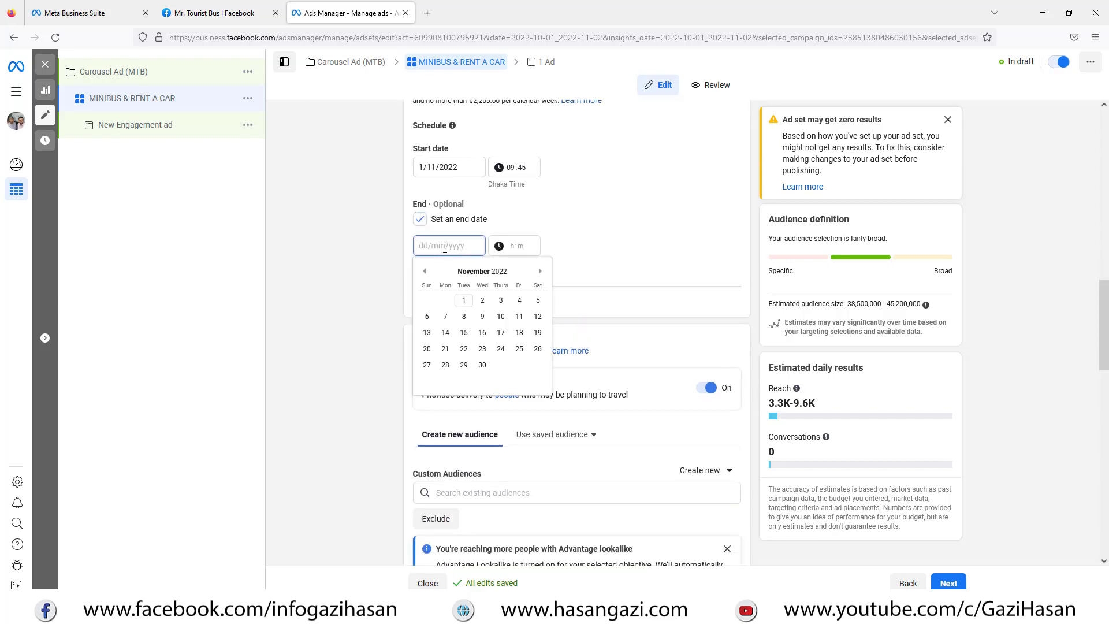
pyautogui.click(500, 317)
pyautogui.click(513, 246)
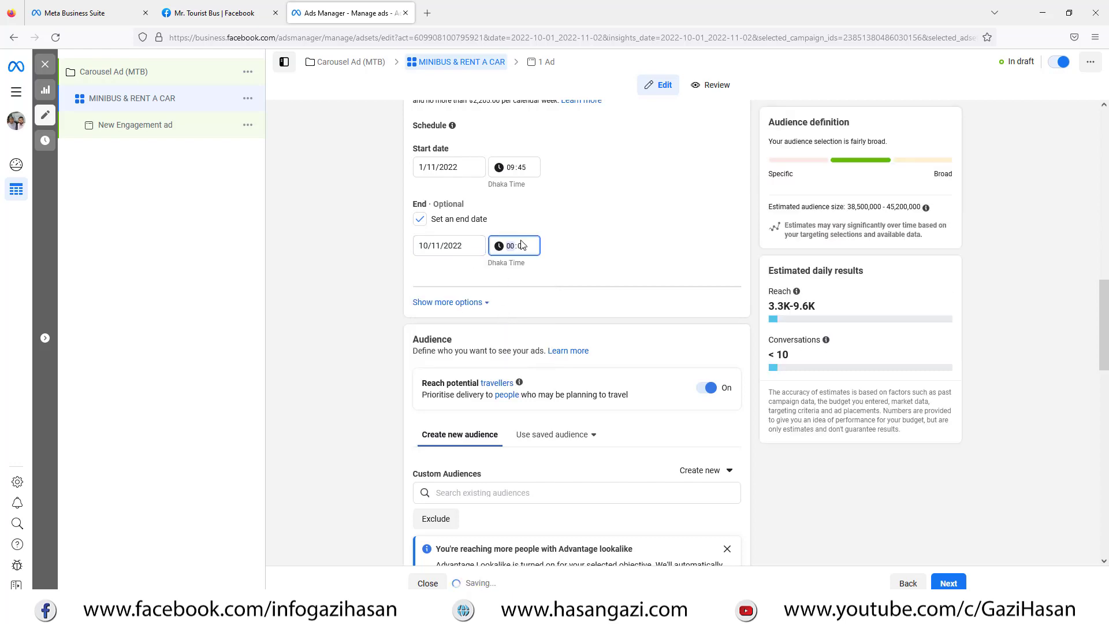
pyautogui.write('16')
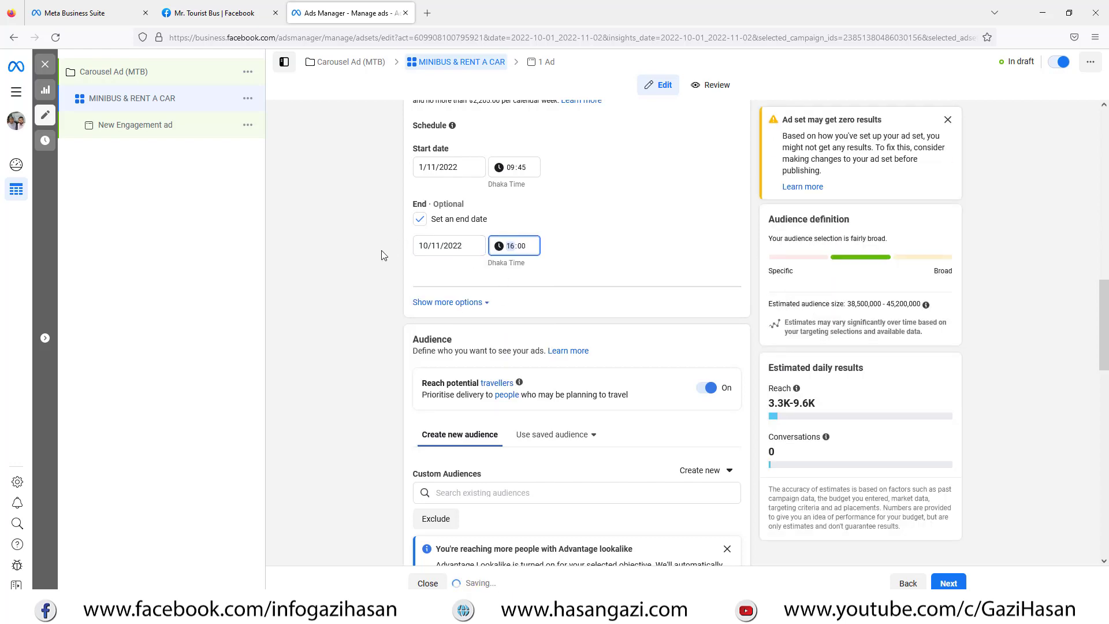
# Step: Remove Bangladesh from the audience's targeted locations
pyautogui.scroll(-2, 565, 223)
pyautogui.scroll(-6, 565, 223)
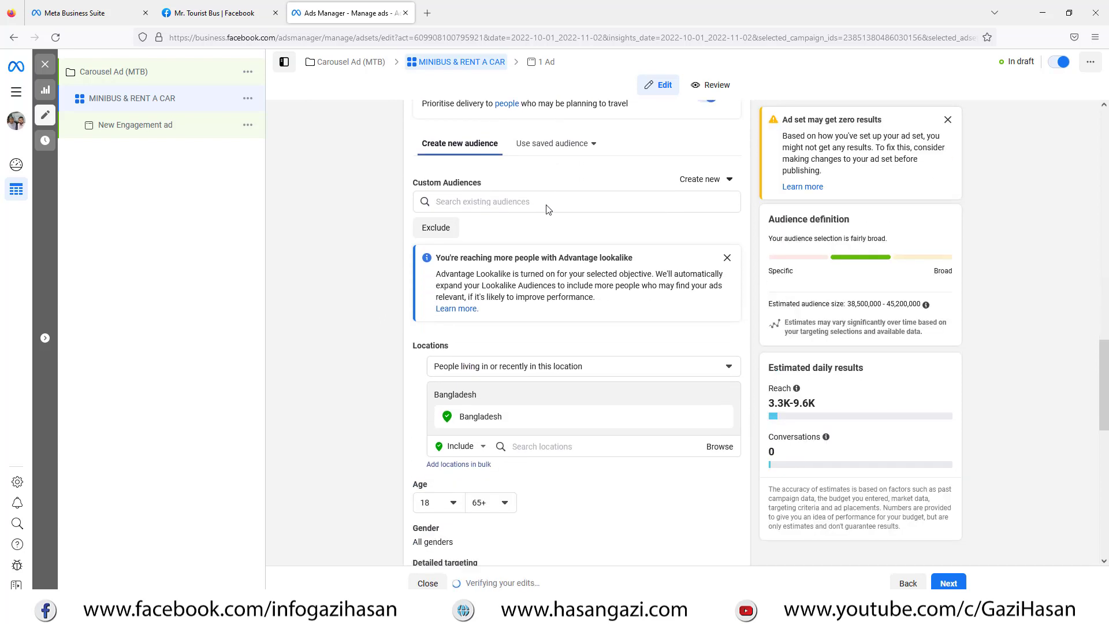
pyautogui.click(529, 278)
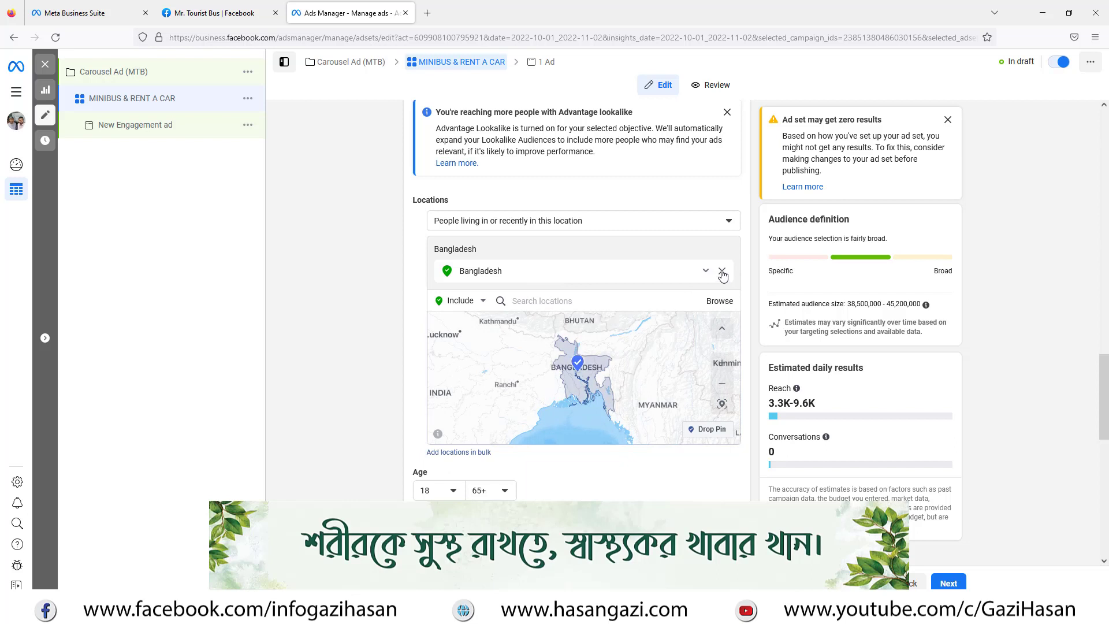
pyautogui.click(725, 271)
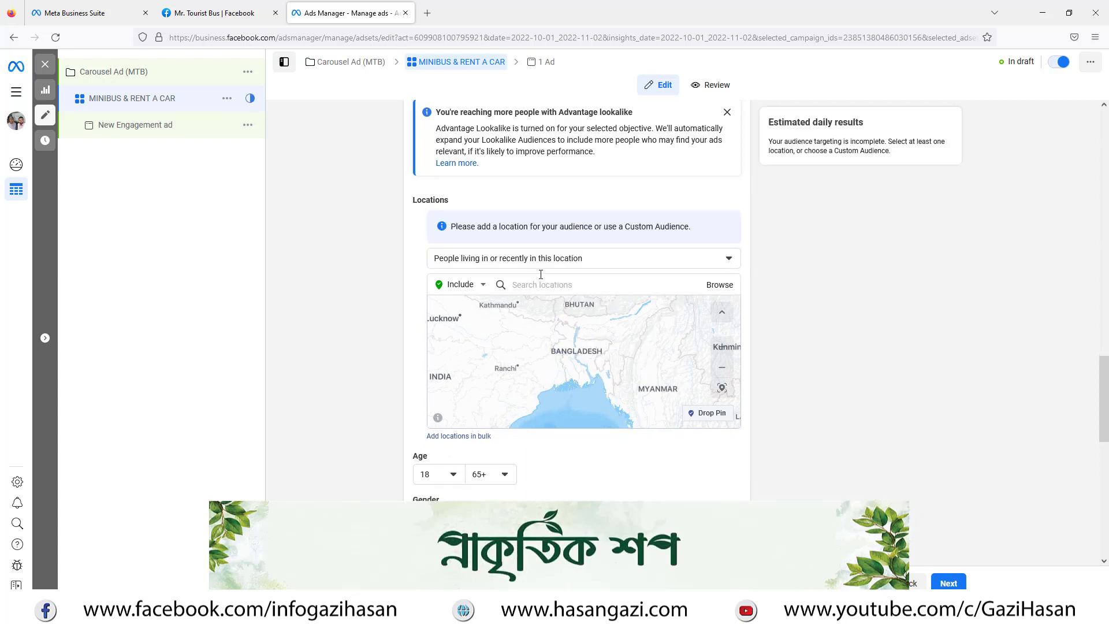
pyautogui.click(542, 275)
pyautogui.write('F')
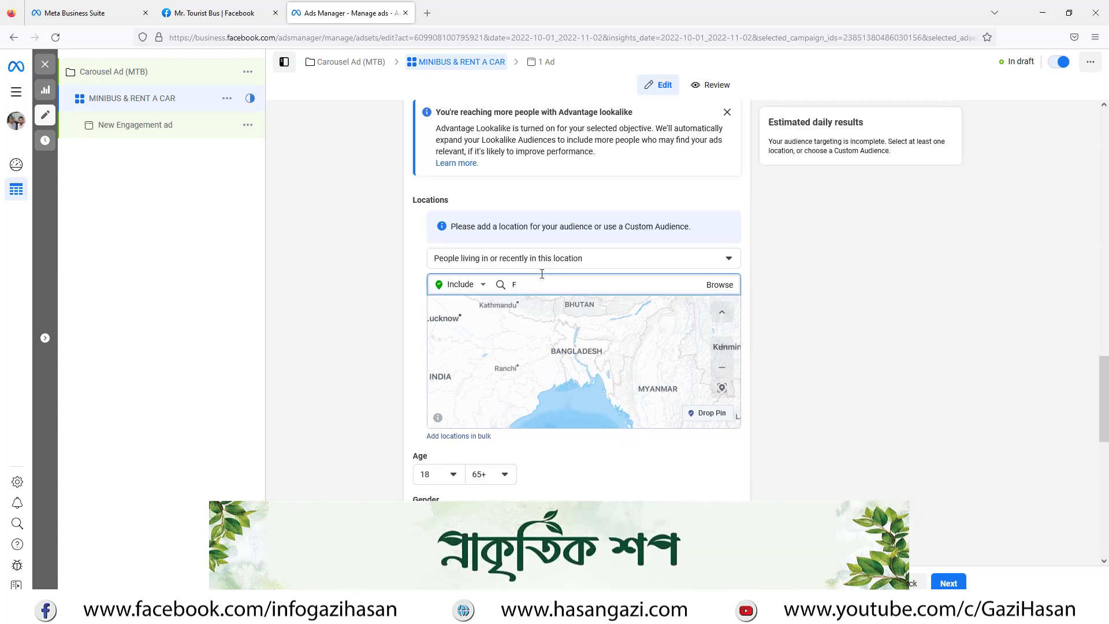
pyautogui.write('ARMGATE')
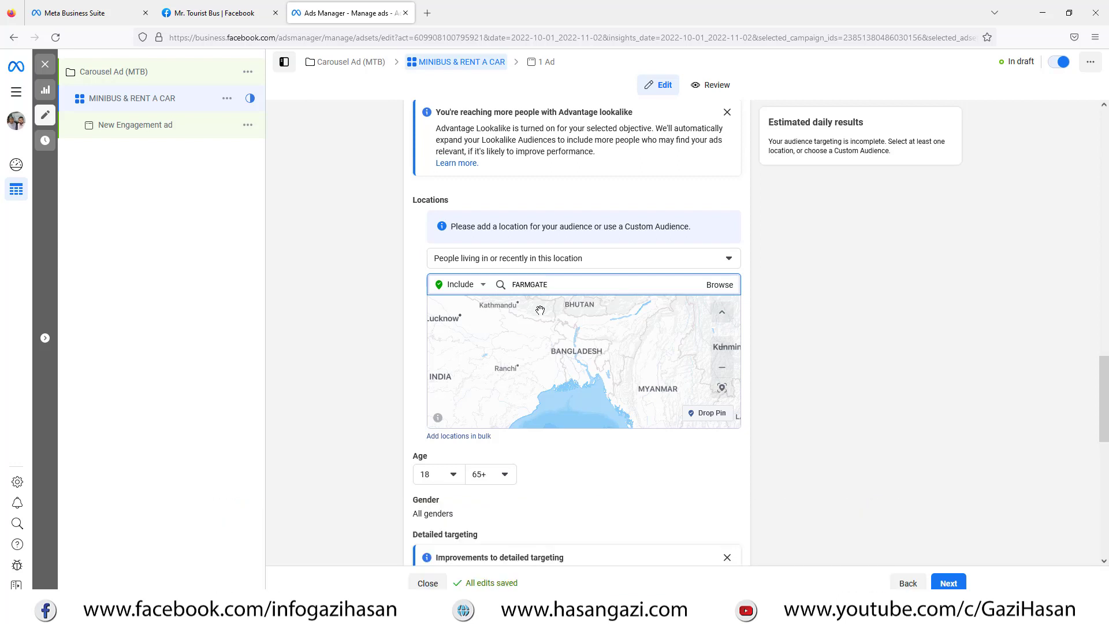
pyautogui.click(563, 289)
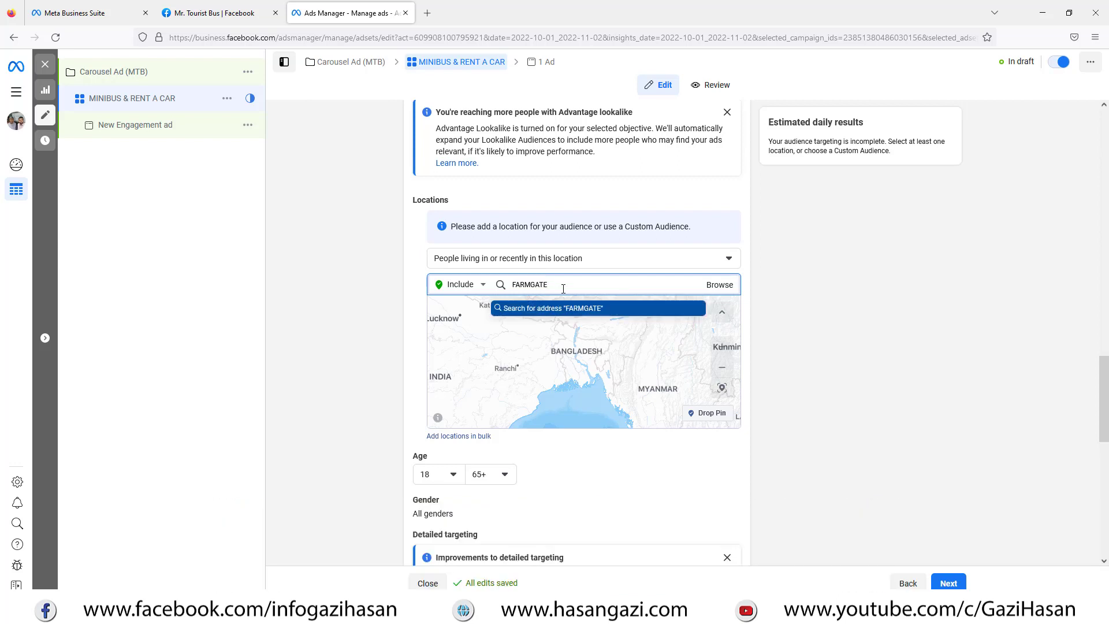
pyautogui.press('BackSpace')
pyautogui.press('BackSpace')
pyautogui.press('BackSpace')
pyautogui.press('BackSpace')
pyautogui.press('BackSpace')
pyautogui.press('BackSpace')
pyautogui.press('BackSpace')
pyautogui.press('BackSpace')
# Step: Search the audience locations for farmgate and include the Farmgate place in Bangladesh
pyautogui.write('f')
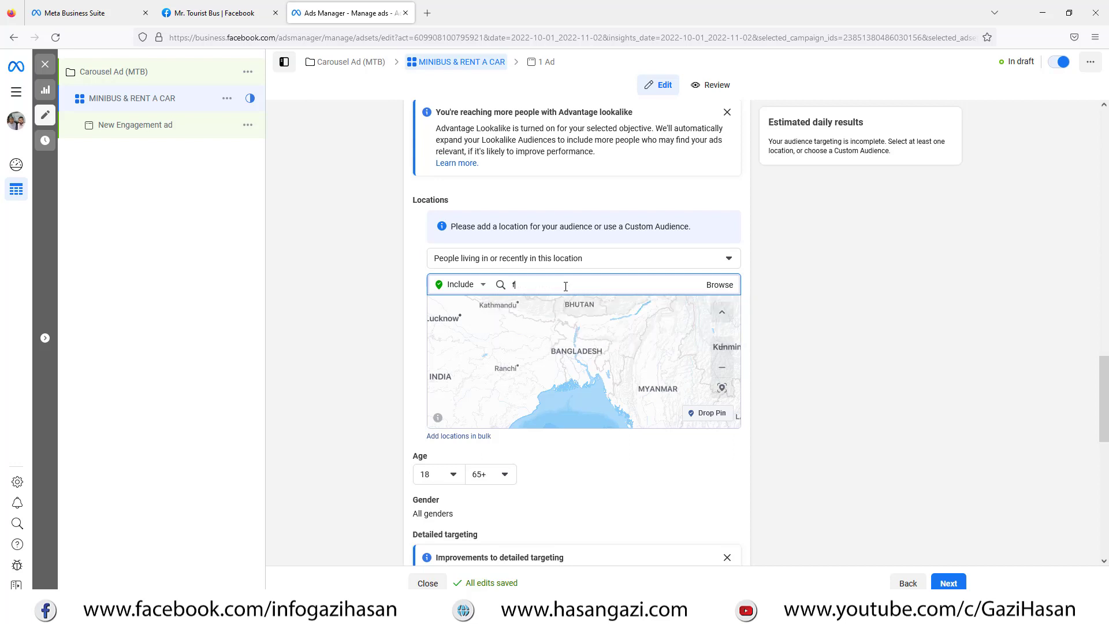
pyautogui.write('armgate')
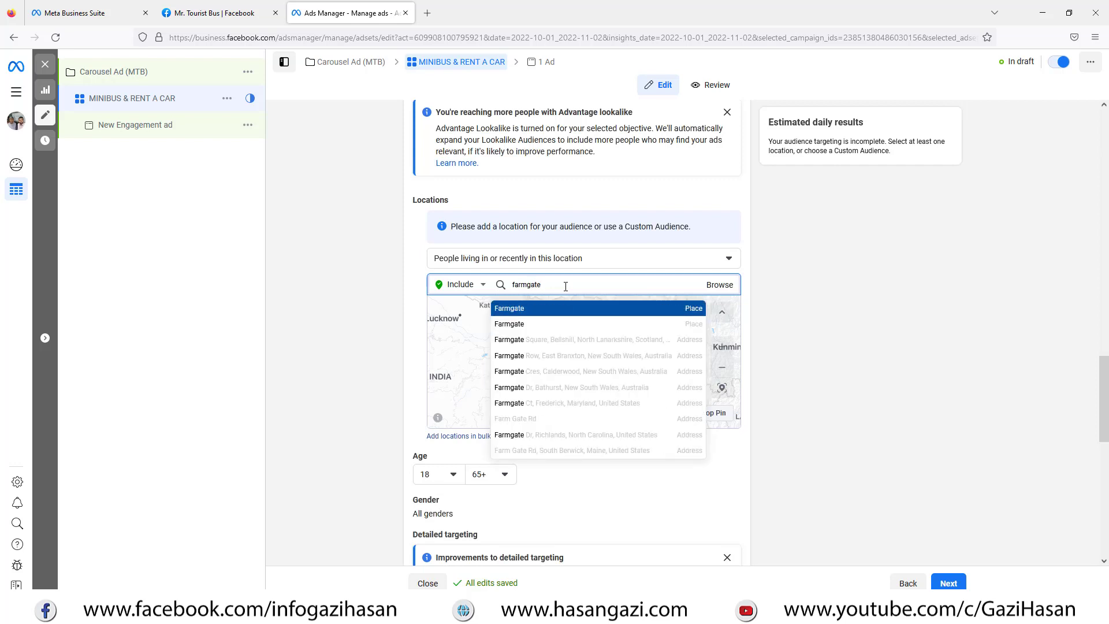
pyautogui.click(527, 314)
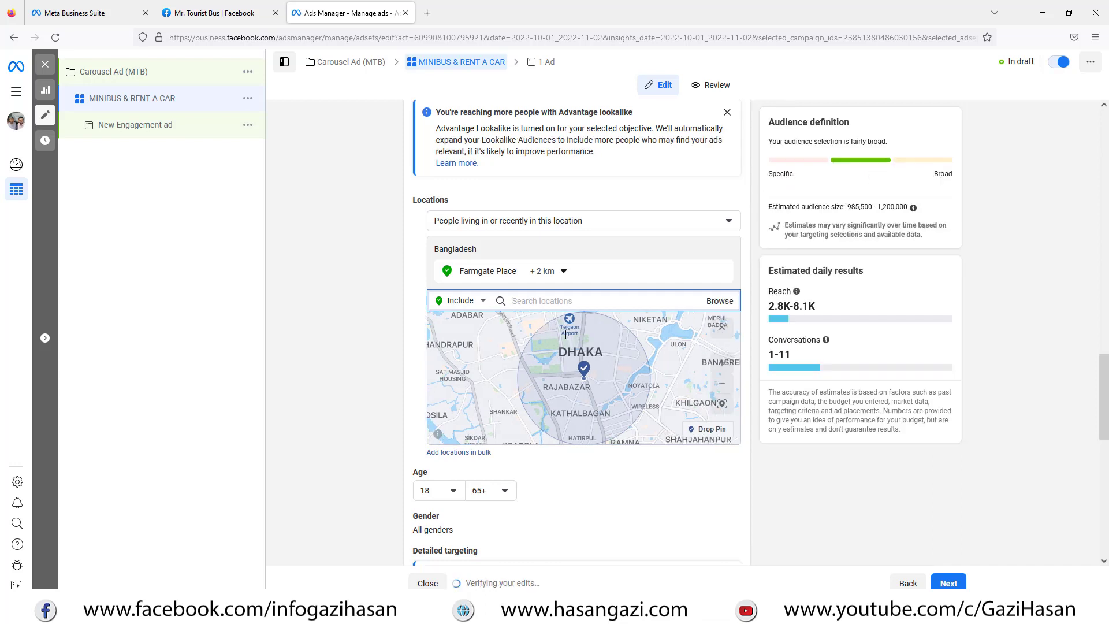
# Step: Set the targeting radius around Farmgate to 25 km
pyautogui.click(553, 272)
pyautogui.doubleClick(596, 310)
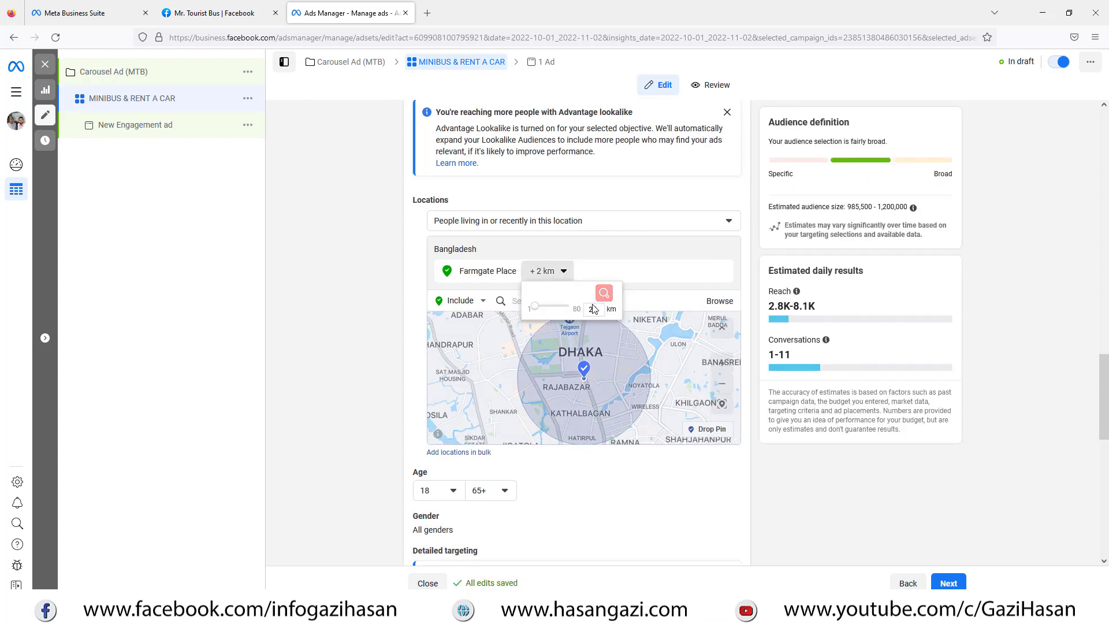
pyautogui.write('5')
pyautogui.press('Return')
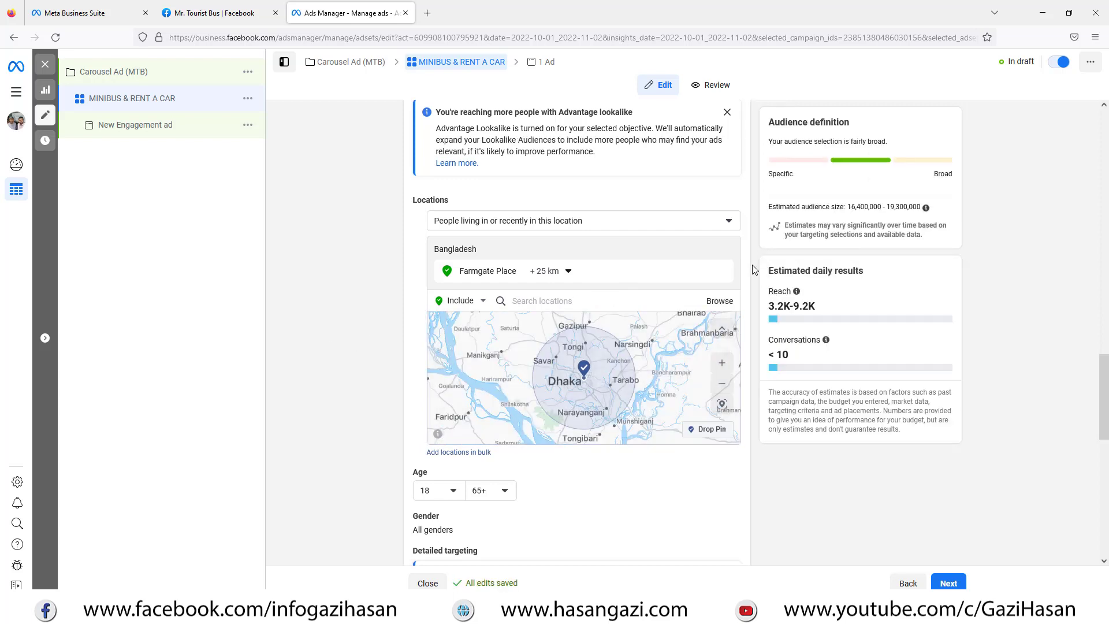
# Step: Limit the location targeting to people living in this location
pyautogui.scroll(-2, 753, 270)
pyautogui.scroll(2, 710, 250)
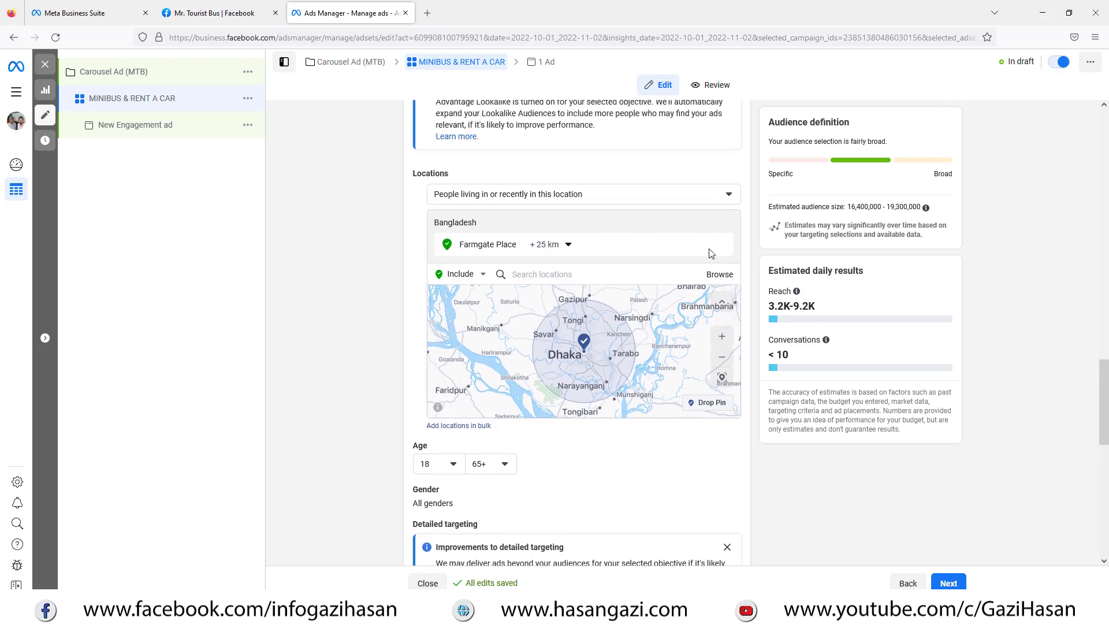
pyautogui.click(527, 225)
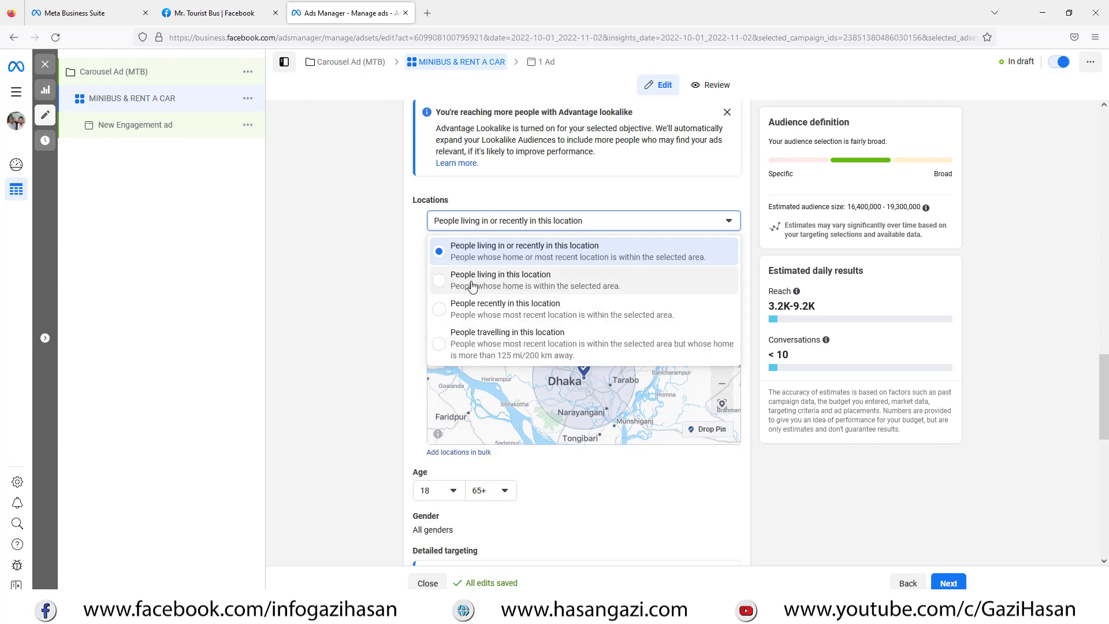
pyautogui.click(517, 291)
# Step: Set the audience's age range to 22–55 and open the gender setting for editing
pyautogui.scroll(-3, 379, 290)
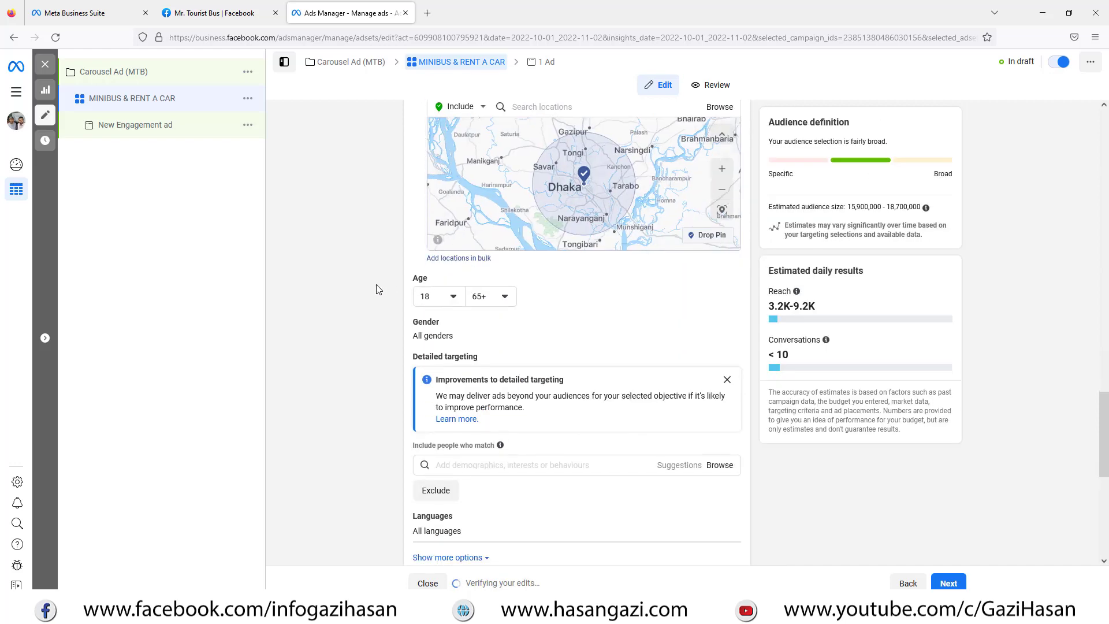
pyautogui.scroll(-1, 378, 289)
pyautogui.click(439, 247)
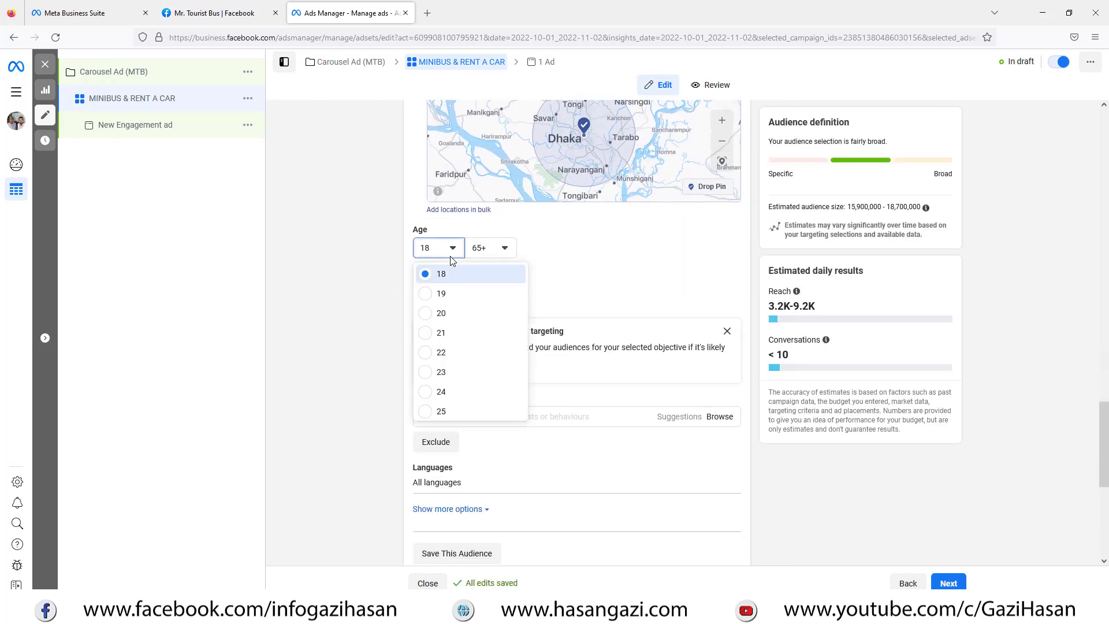
pyautogui.click(461, 353)
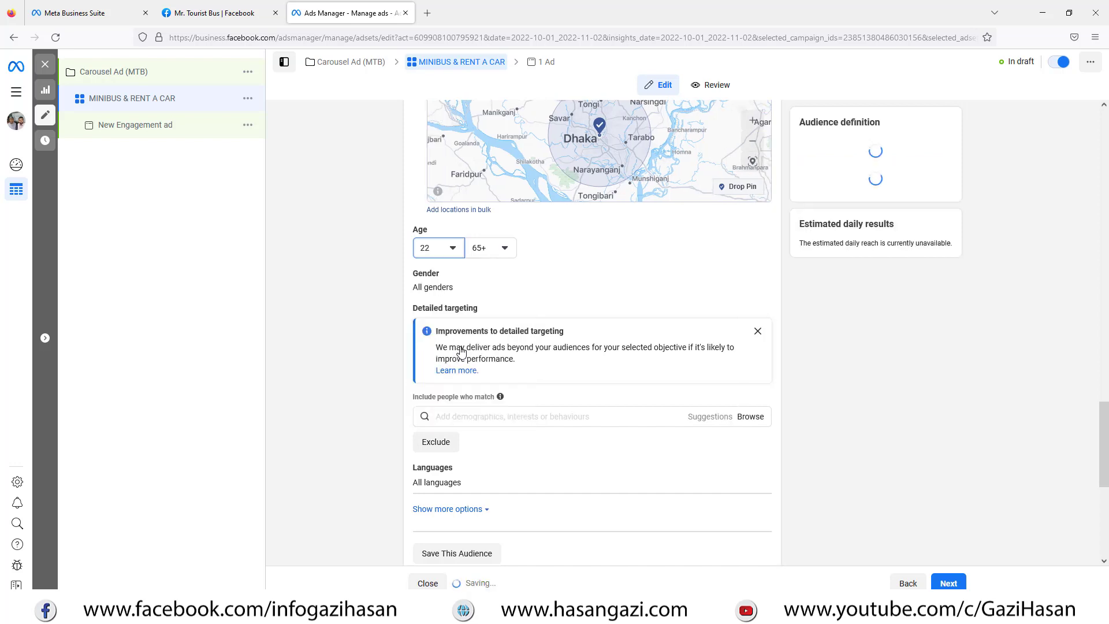
pyautogui.click(494, 251)
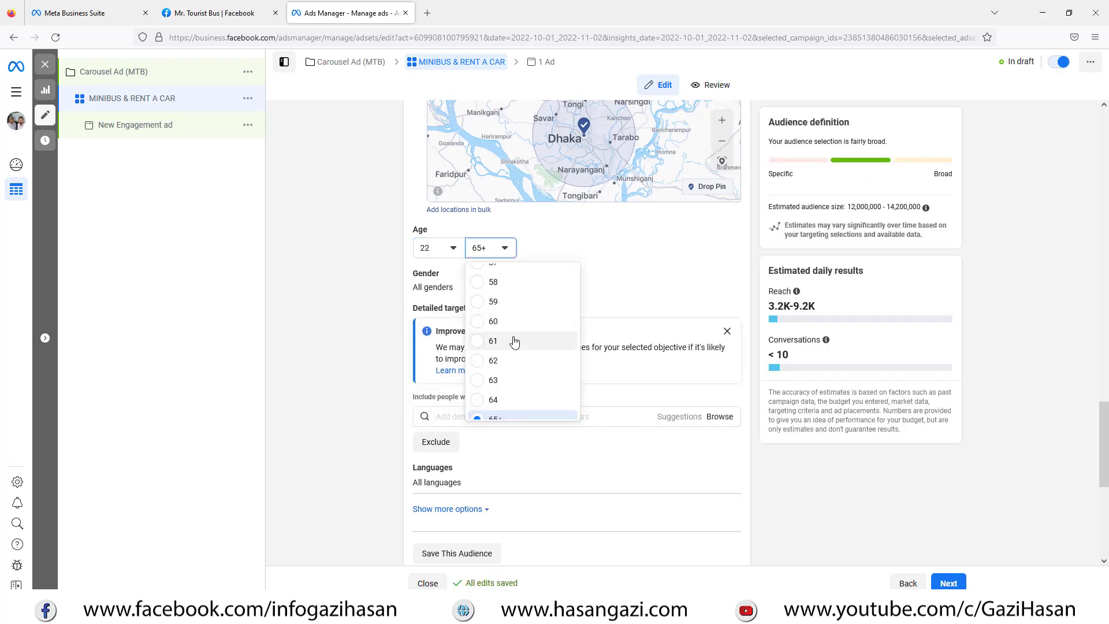
pyautogui.scroll(2, 514, 342)
pyautogui.scroll(2, 511, 311)
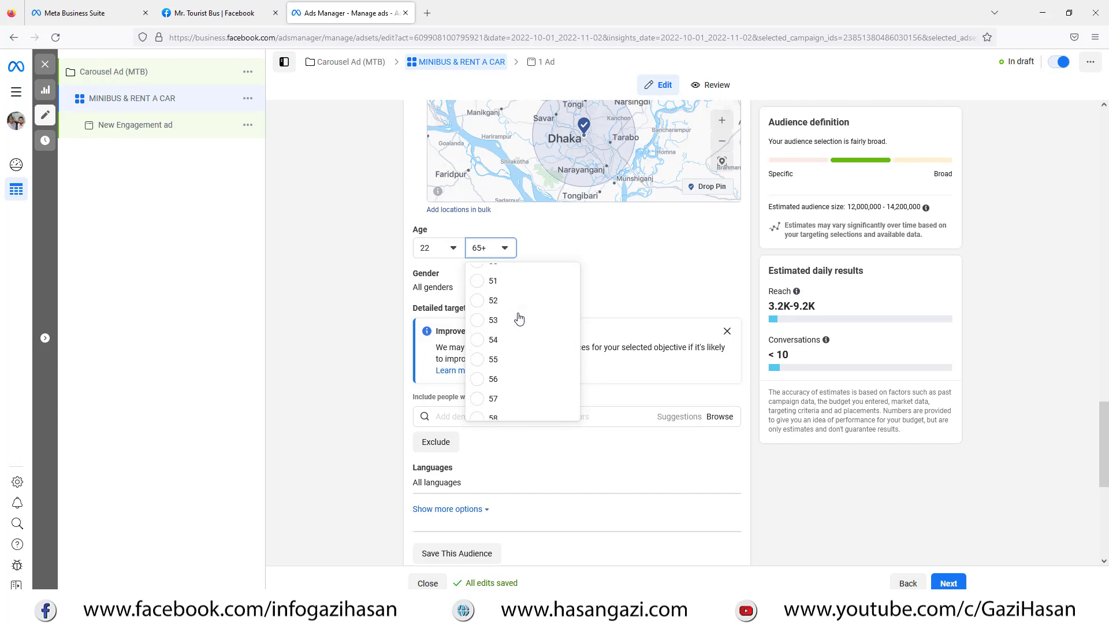
pyautogui.scroll(-1, 507, 354)
pyautogui.click(505, 353)
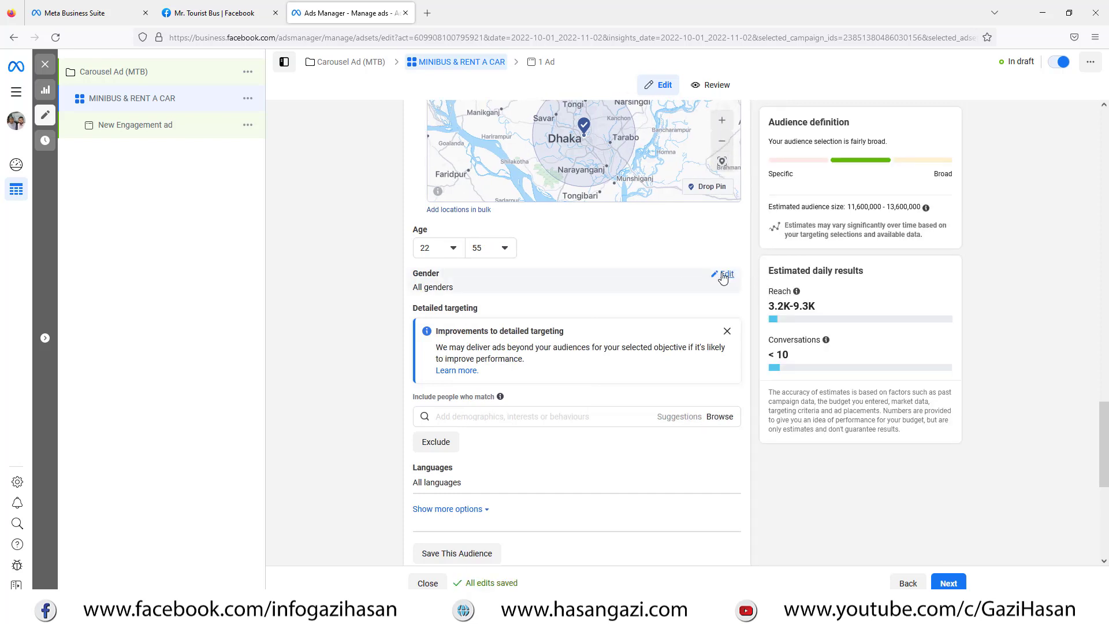
pyautogui.click(722, 275)
# Step: Add the Minibus interest to the audience's detailed targeting
pyautogui.scroll(-2, 577, 321)
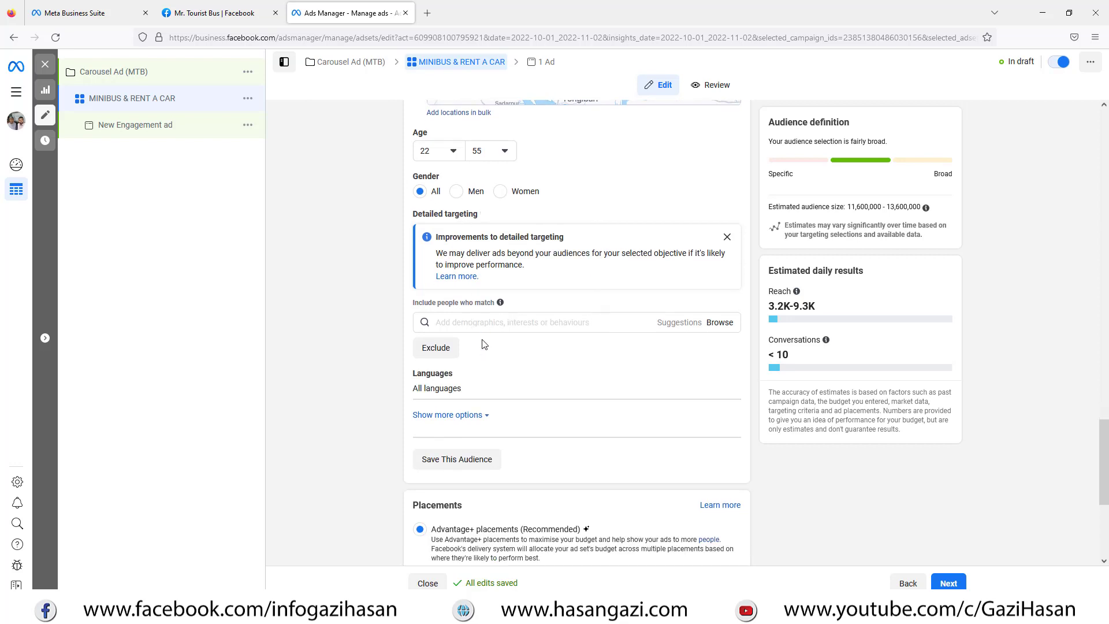
pyautogui.click(477, 321)
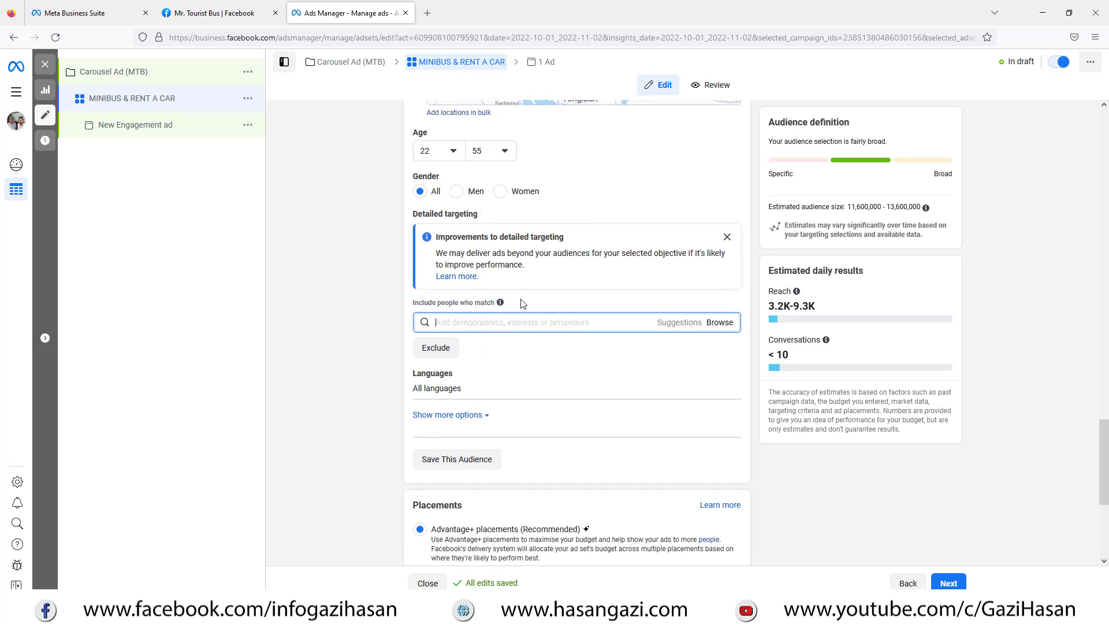
pyautogui.write('minibus')
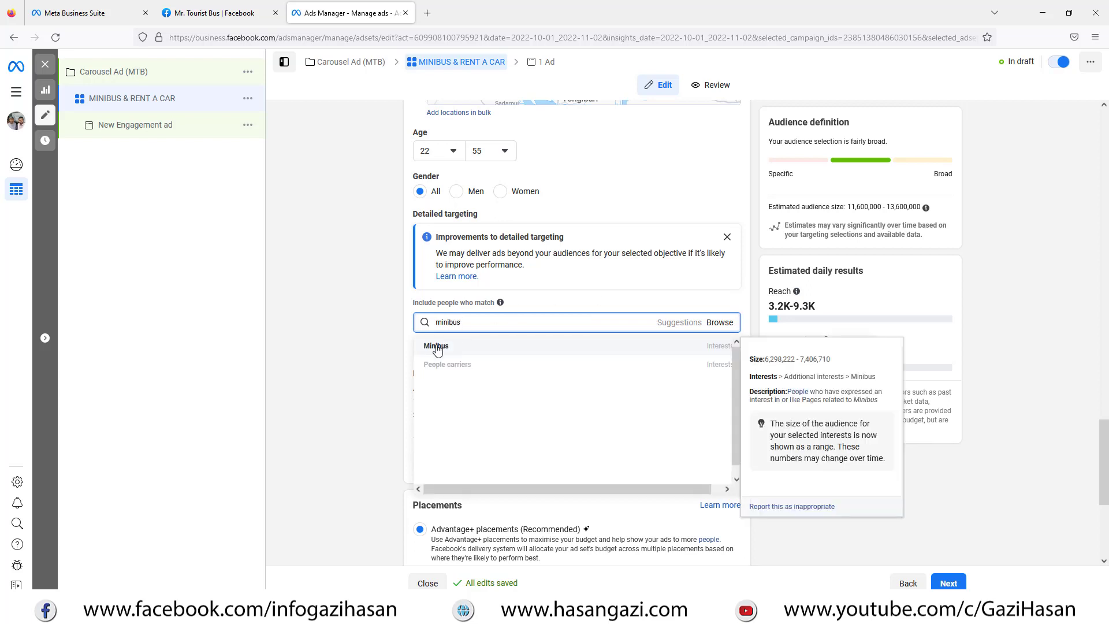
pyautogui.click(436, 346)
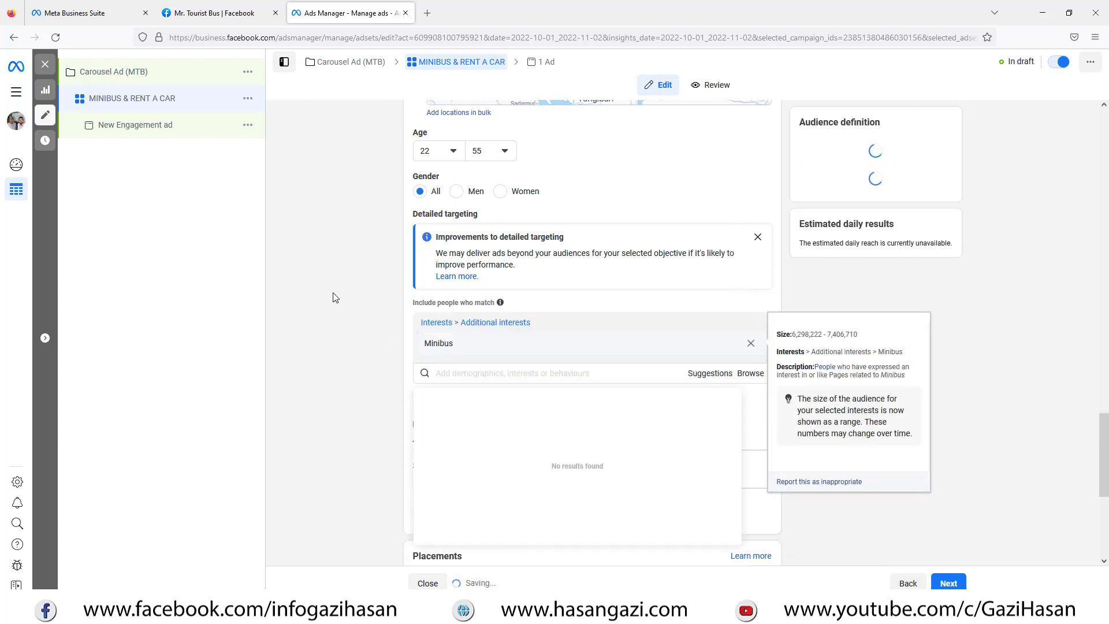
# Step: Review the suggested interests, and search for and add the Rent a Car interest to the detailed targeting
pyautogui.scroll(-2, 334, 296)
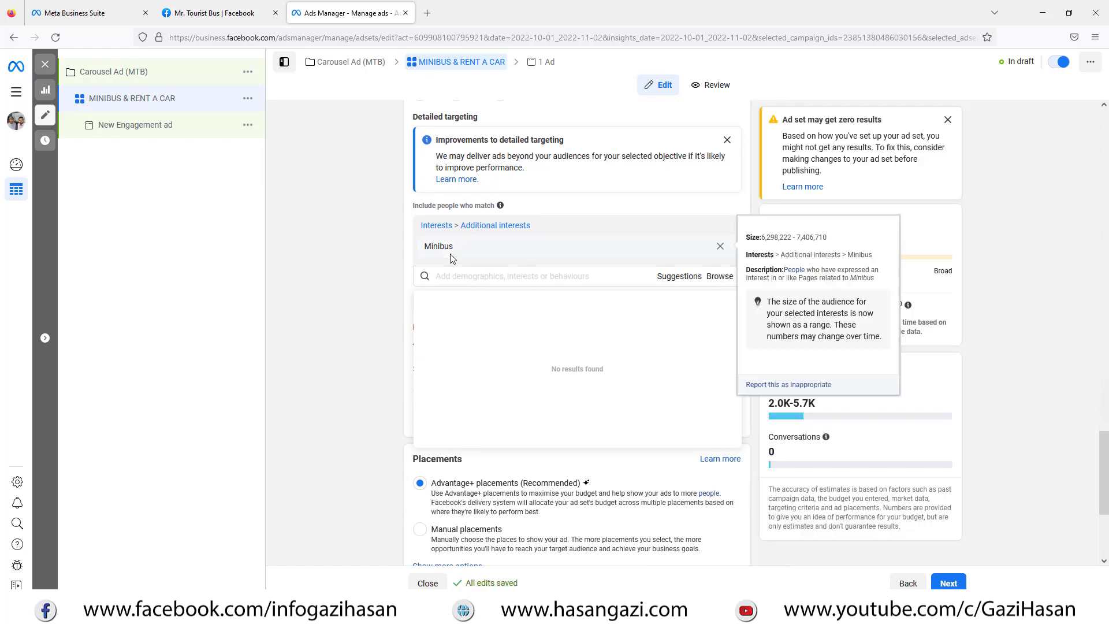
pyautogui.click(685, 277)
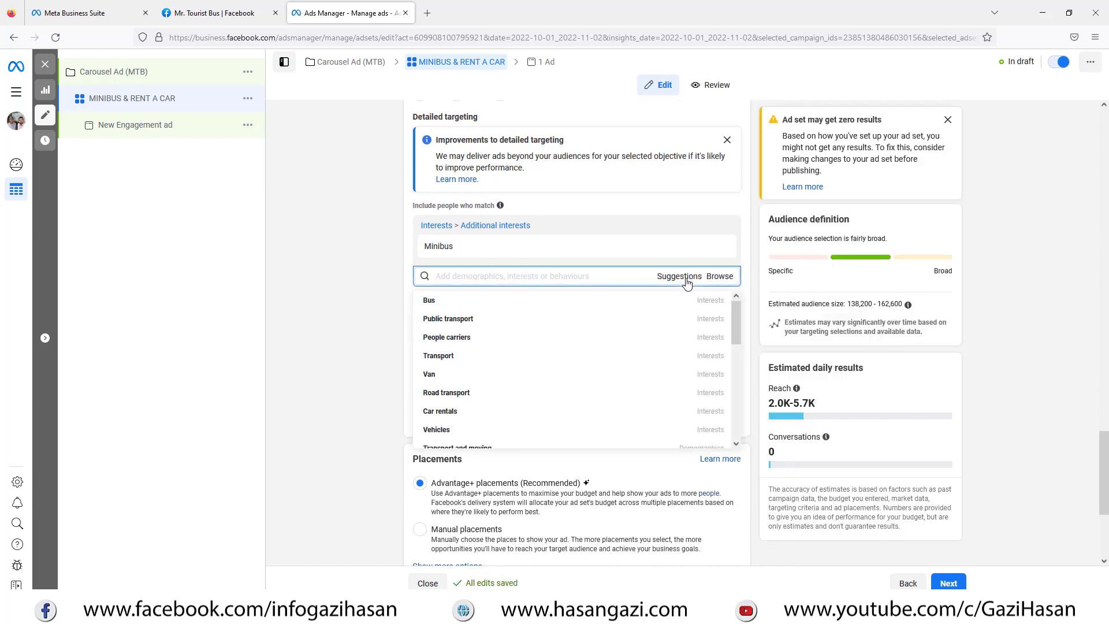
pyautogui.moveTo(496, 338)
pyautogui.moveTo(477, 421)
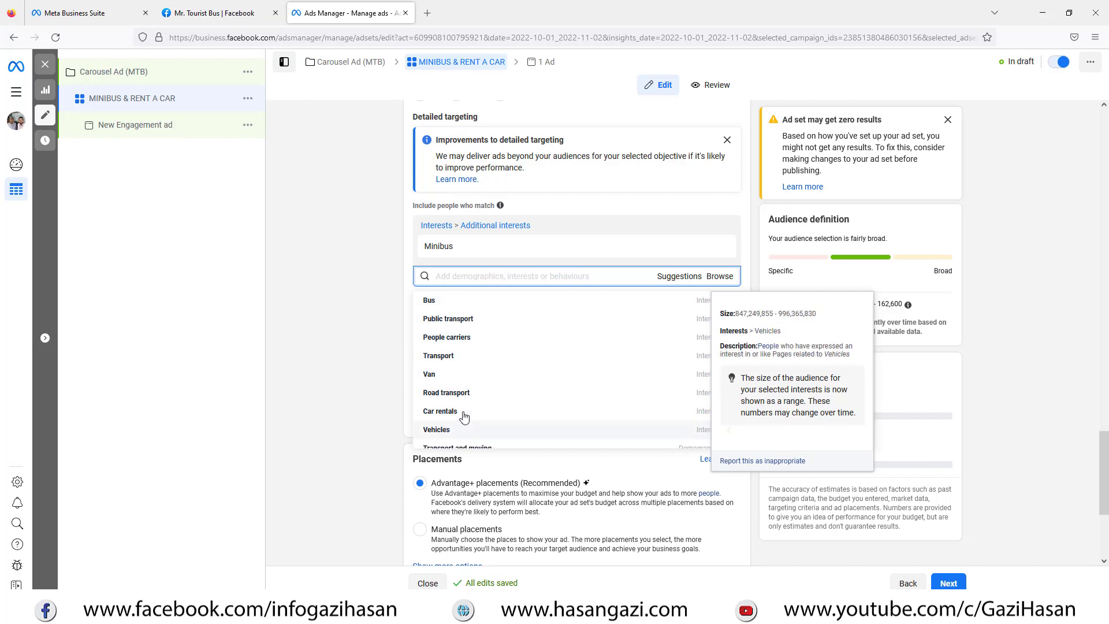
pyautogui.click(463, 280)
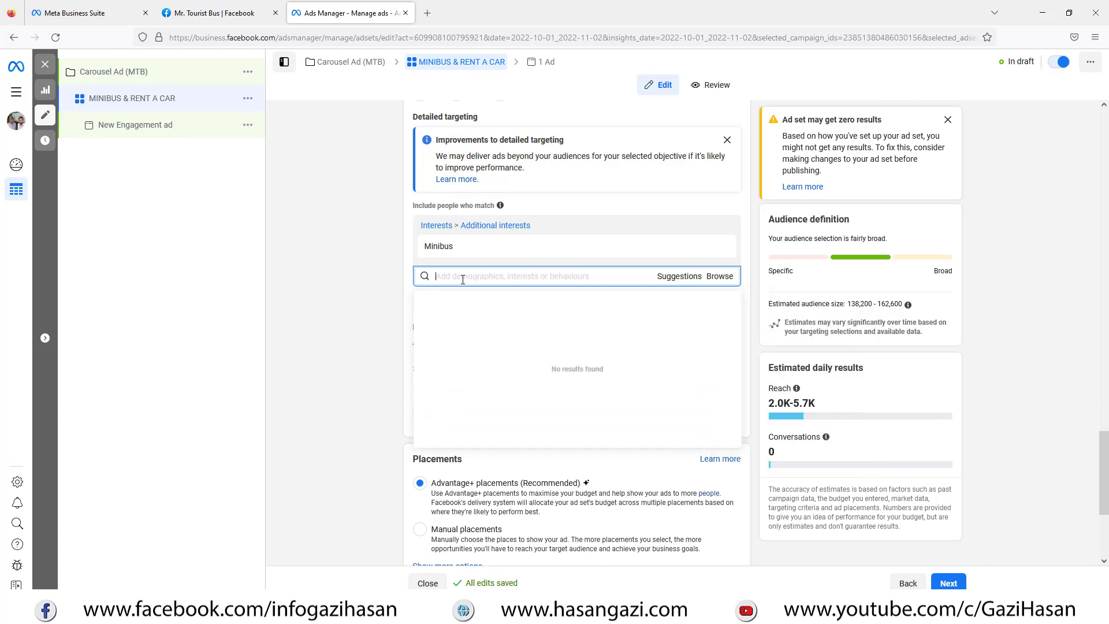
pyautogui.write('rent a car')
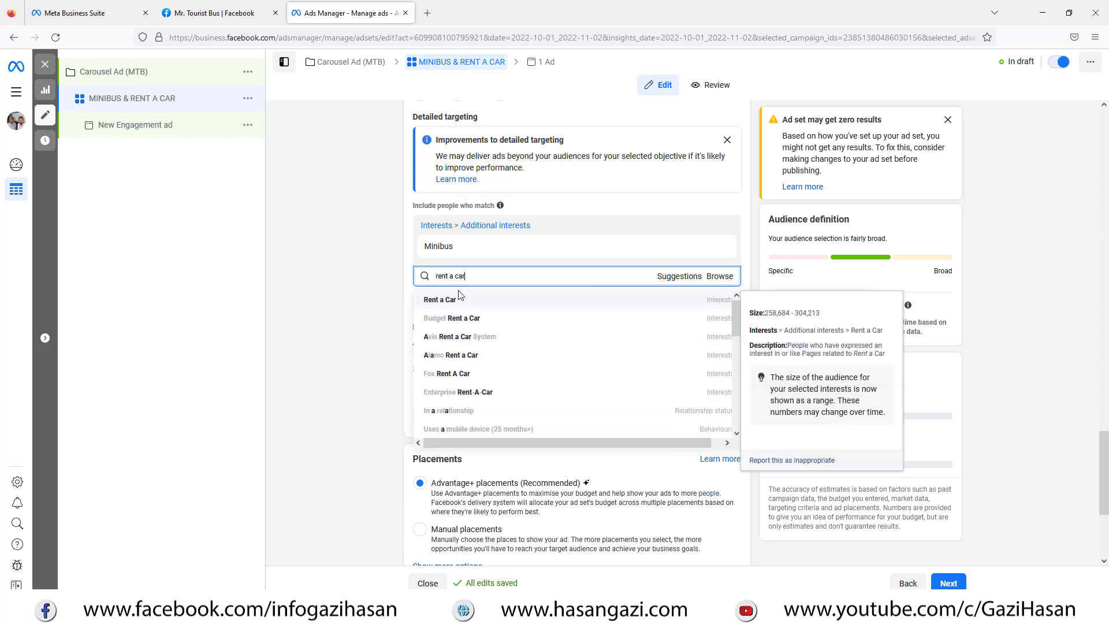
pyautogui.click(455, 300)
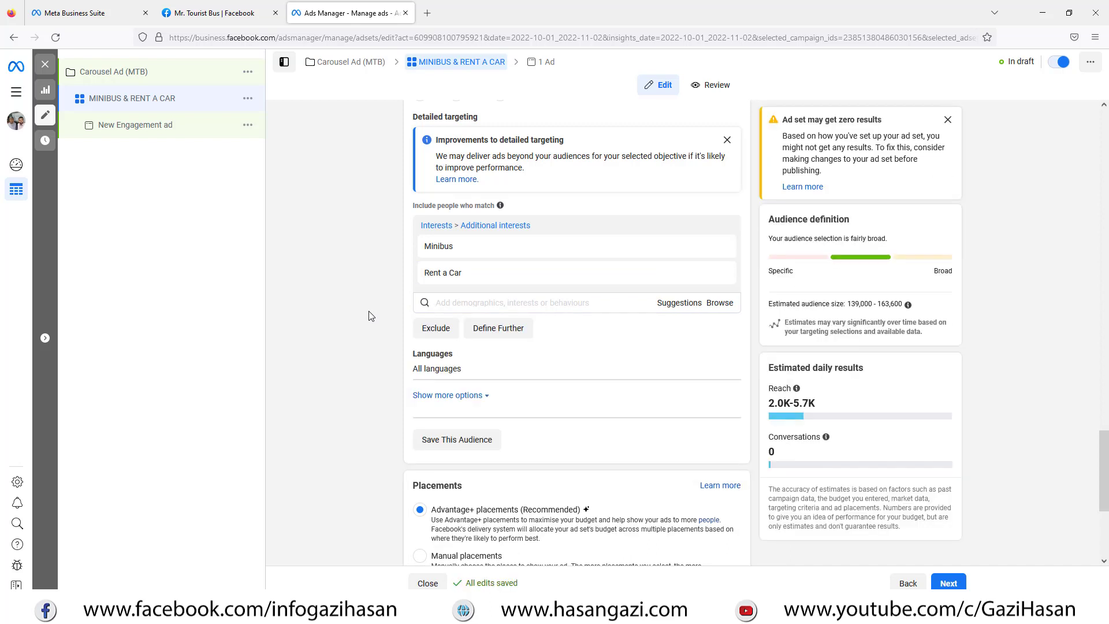
# Step: Check the estimated audience size and add Car rentals from the suggested interests to the detailed targeting
pyautogui.scroll(-1, 686, 310)
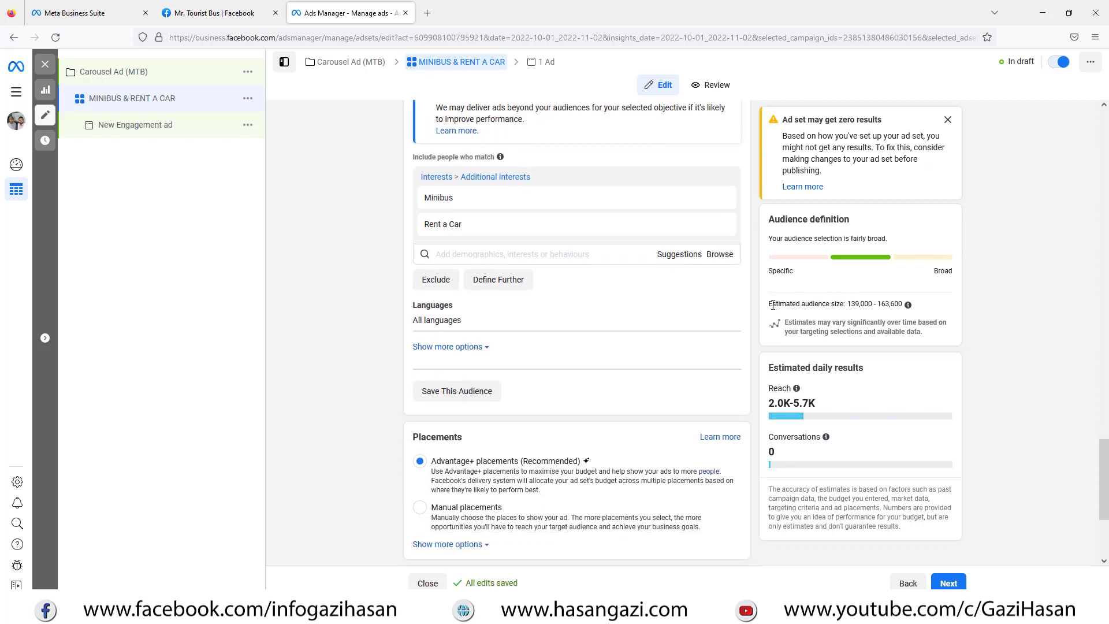
pyautogui.moveTo(852, 305); pyautogui.dragTo(904, 305)
pyautogui.moveTo(908, 304)
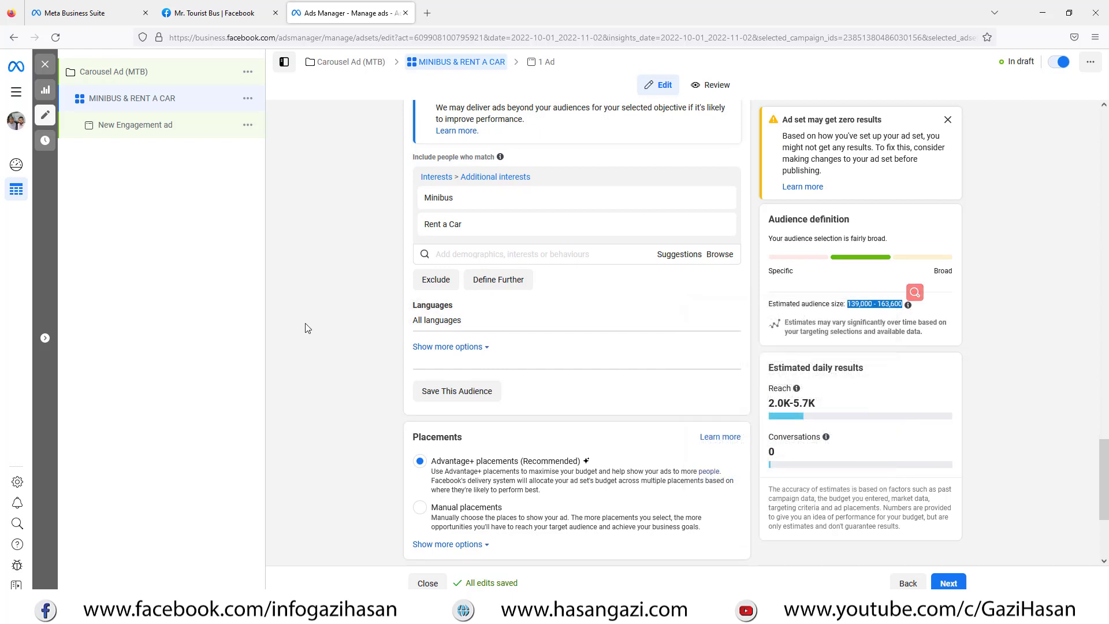
pyautogui.scroll(3, 508, 334)
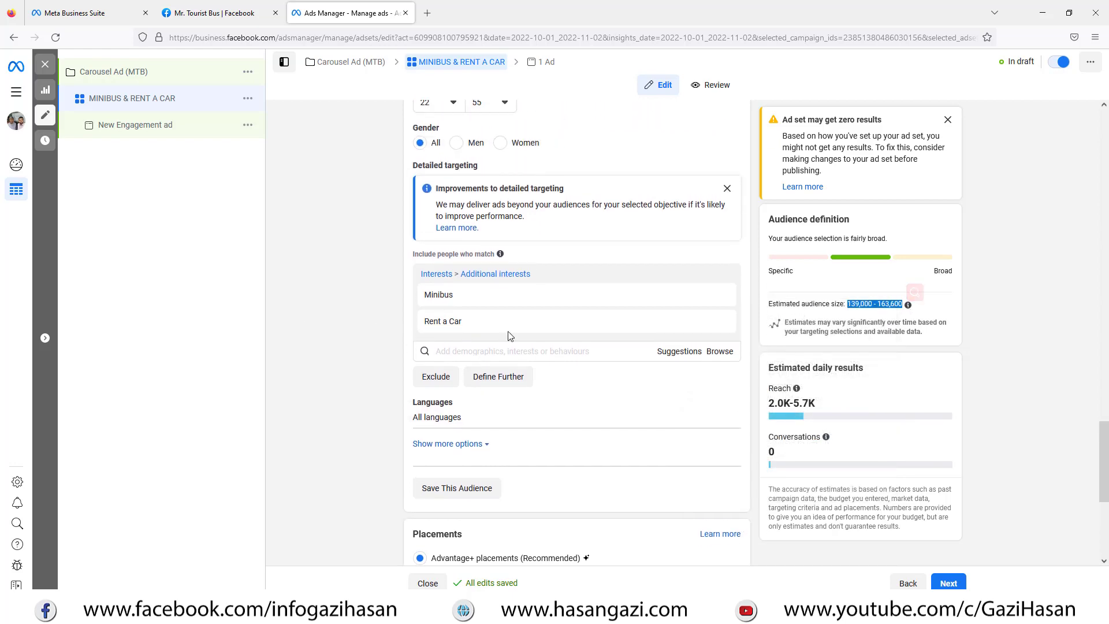
pyautogui.scroll(-1, 580, 333)
pyautogui.moveTo(597, 338)
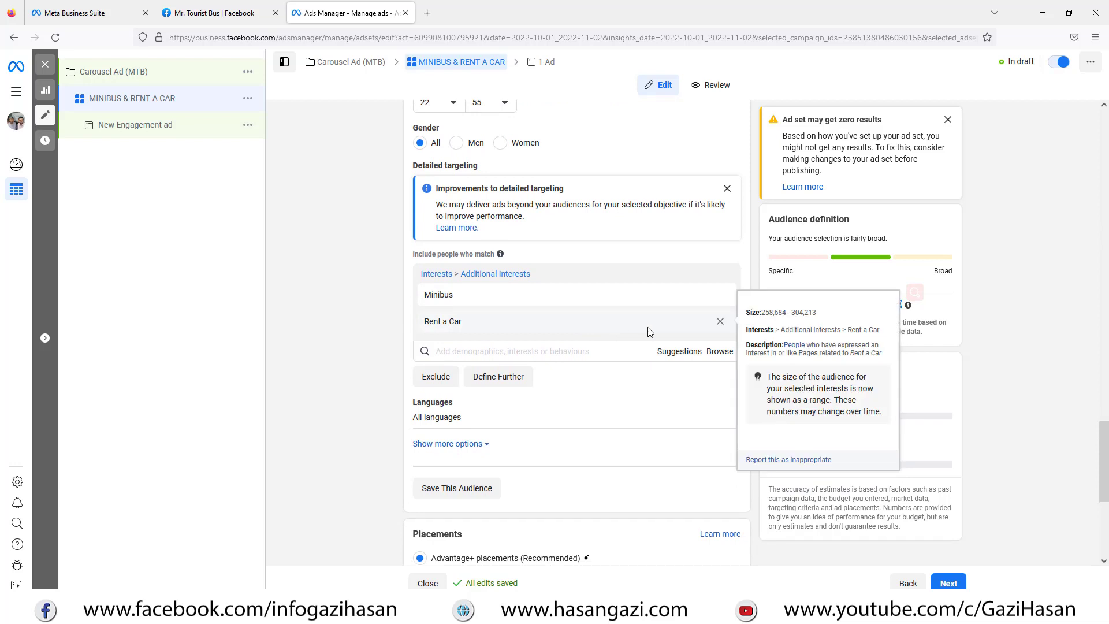
pyautogui.click(669, 354)
pyautogui.moveTo(539, 389)
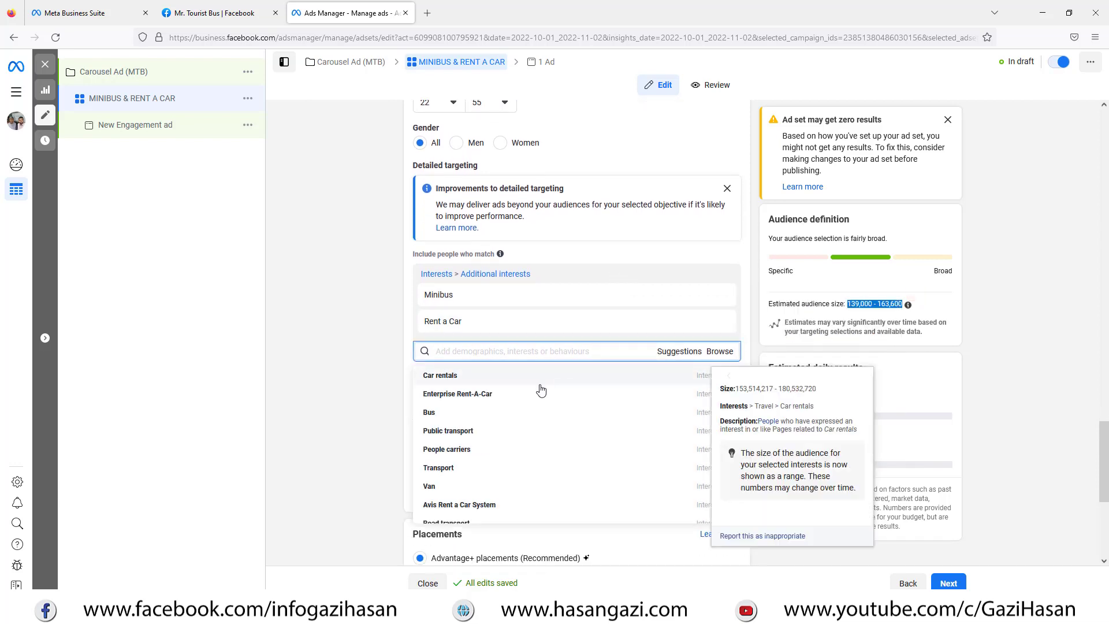
pyautogui.click(471, 381)
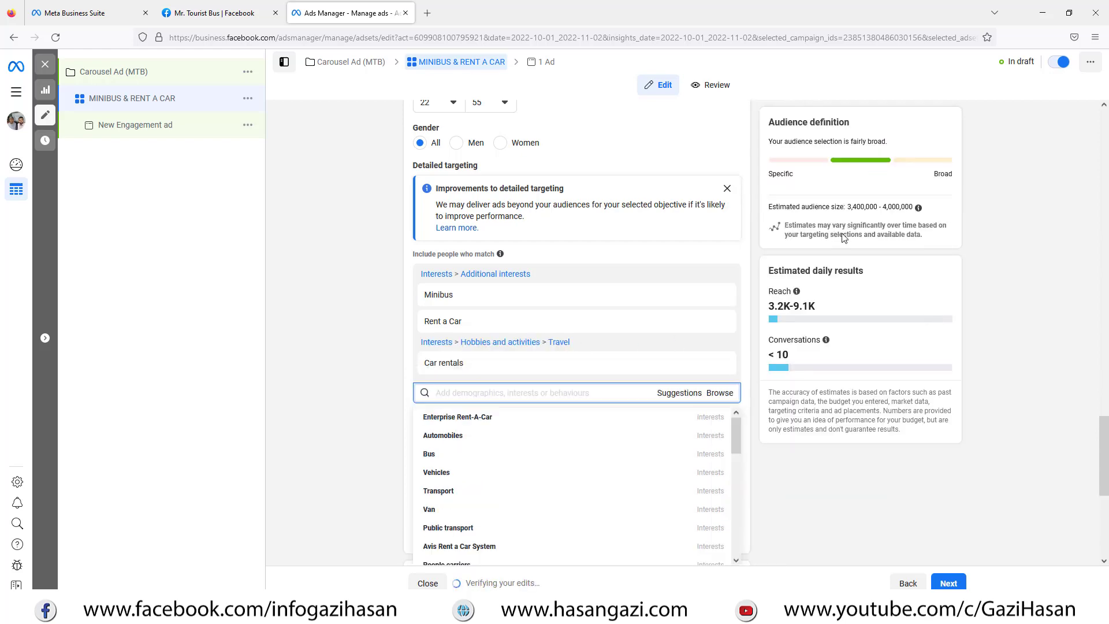
# Step: Close the interest suggestions and switch the ad set's placements to Manual placements
pyautogui.scroll(-3, 567, 253)
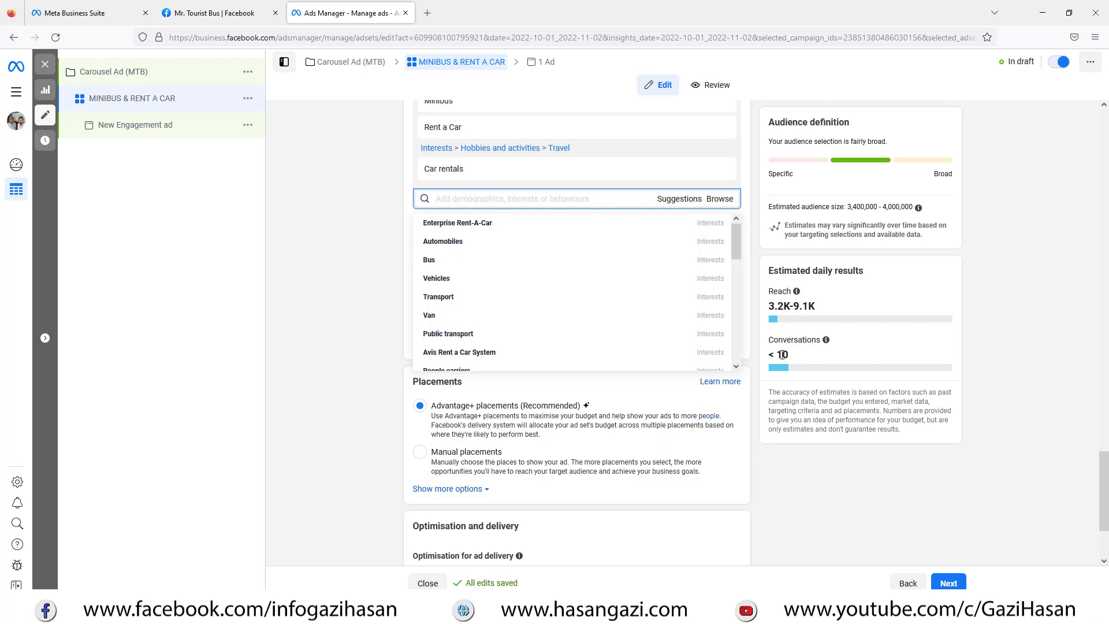
pyautogui.scroll(-2, 781, 355)
pyautogui.click(362, 316)
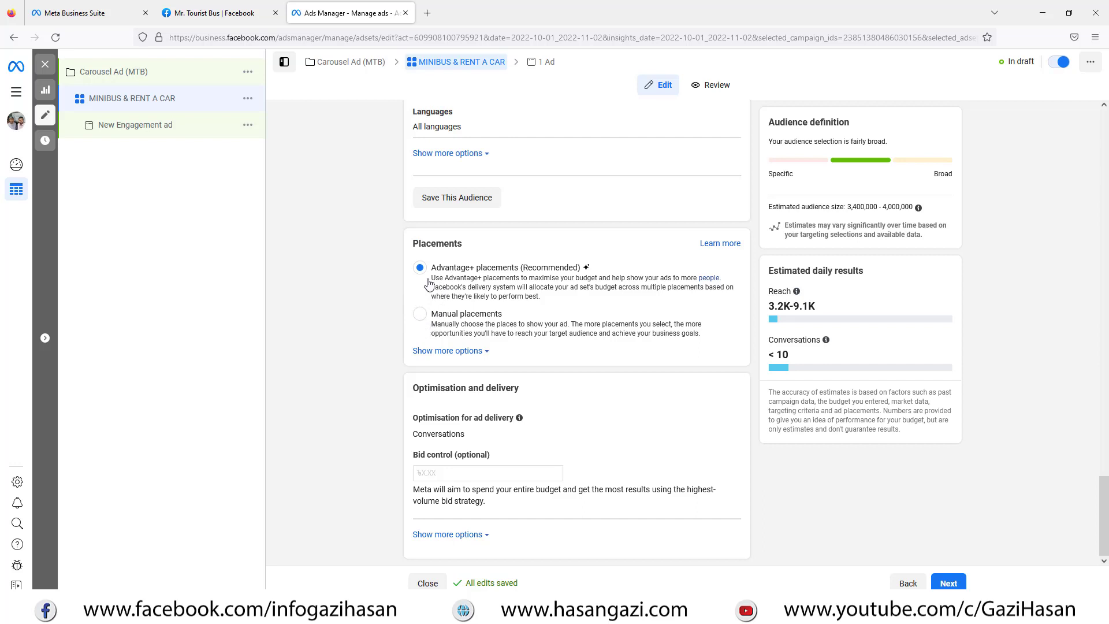
pyautogui.click(420, 316)
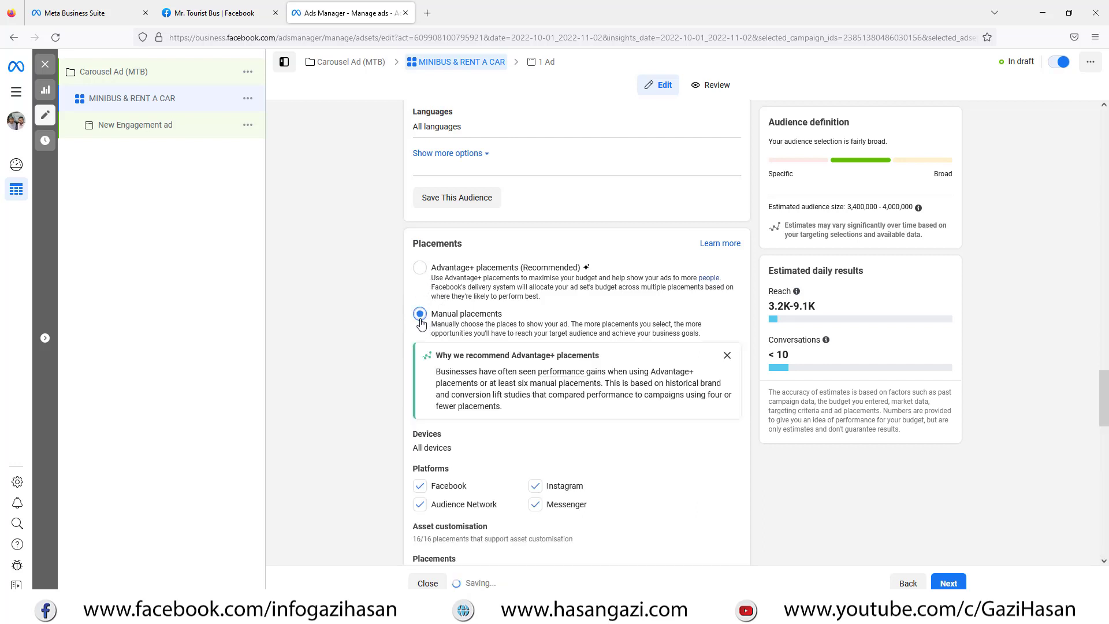
# Step: Exclude the Messenger and Audience Network platforms from the ad set's manual placements
pyautogui.scroll(-3, 614, 318)
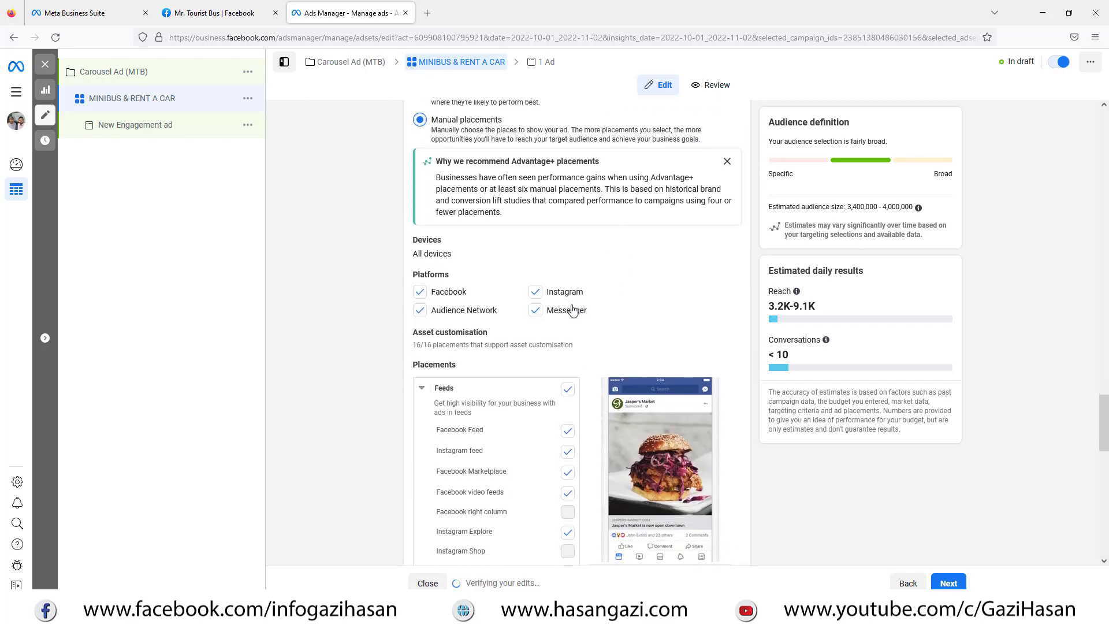
pyautogui.click(539, 311)
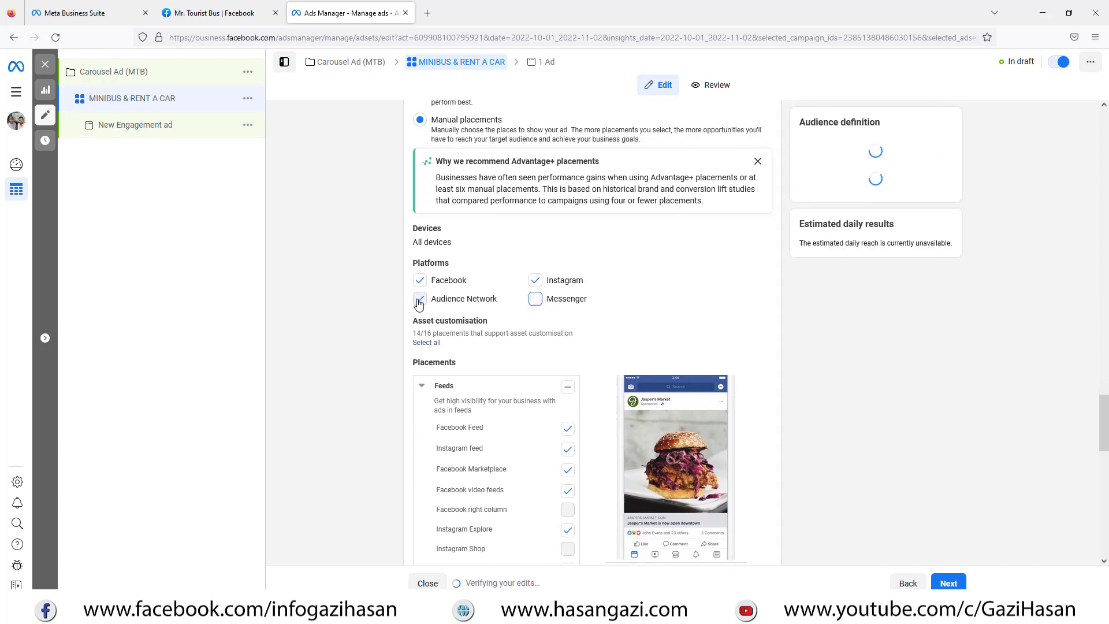
pyautogui.click(420, 298)
# Step: Limit the Feeds placements to Facebook Feed and Instagram feed by clearing the whole group and reselecting only those two
pyautogui.scroll(-2, 546, 288)
pyautogui.scroll(-1, 546, 288)
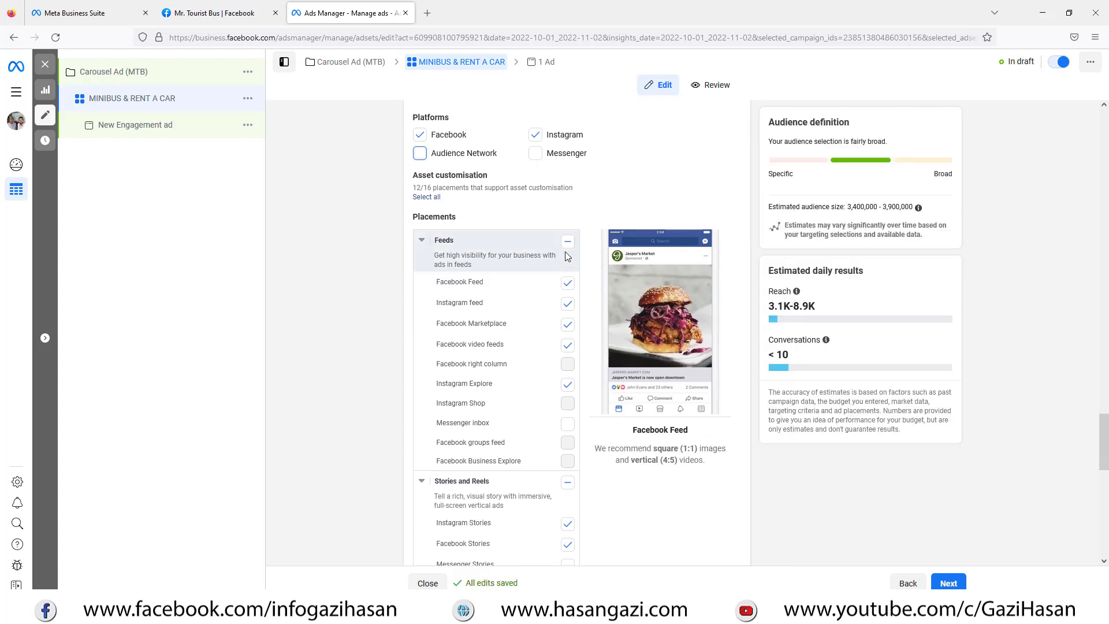
pyautogui.click(567, 242)
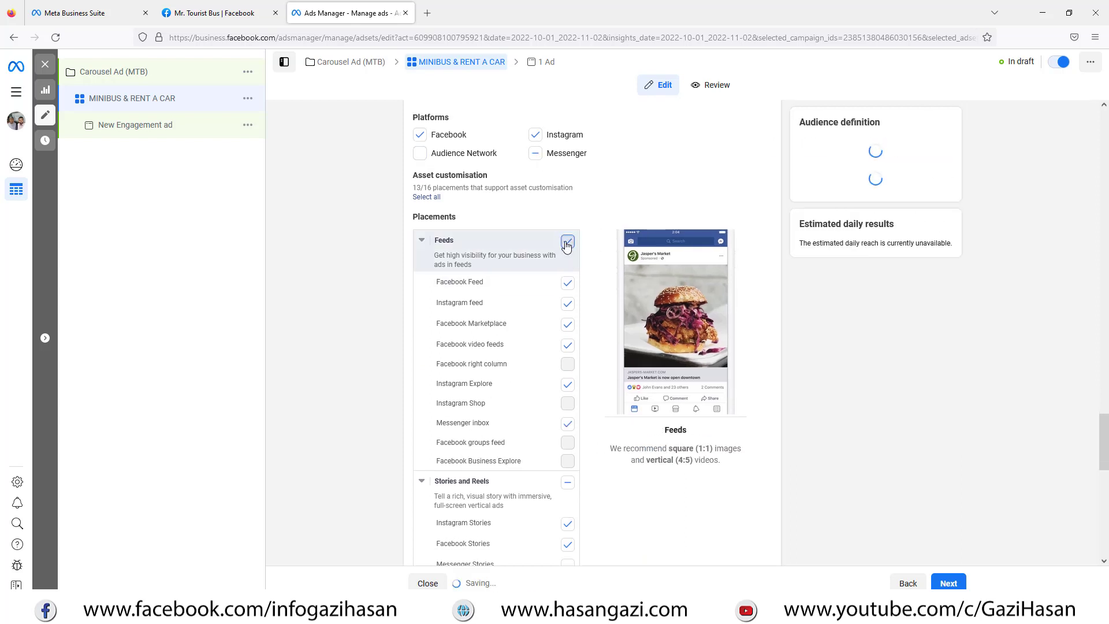
pyautogui.click(567, 243)
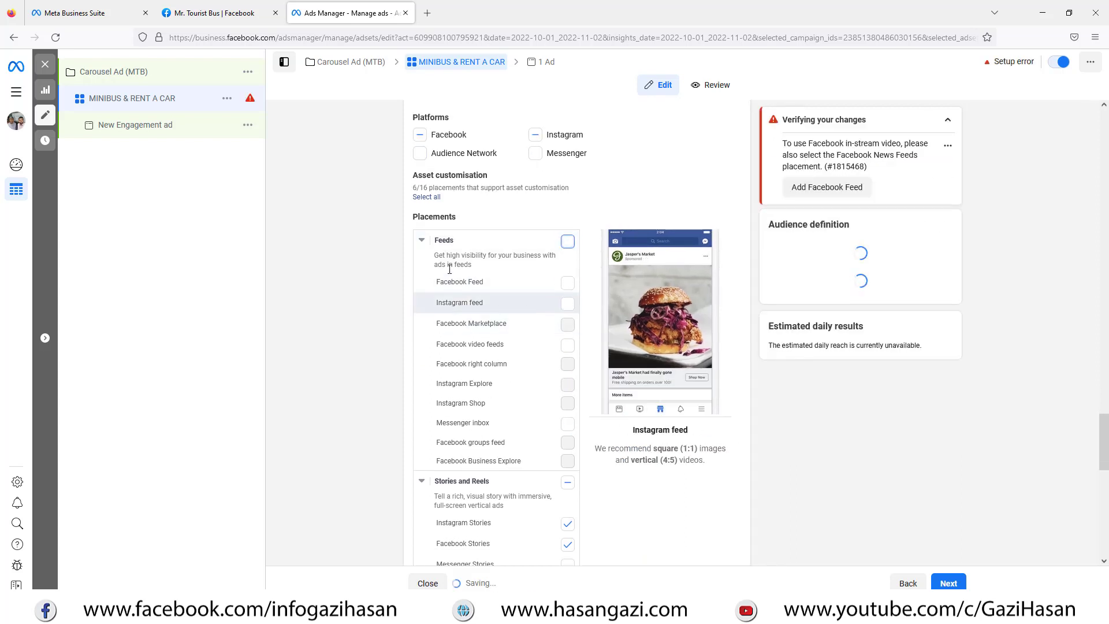
pyautogui.click(567, 283)
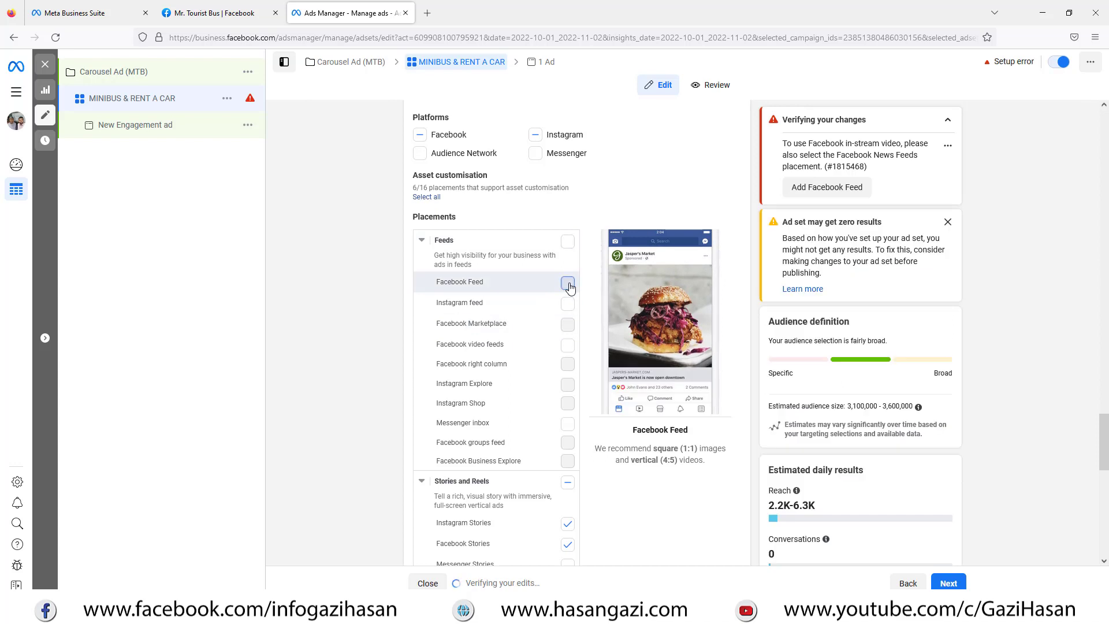
pyautogui.click(568, 304)
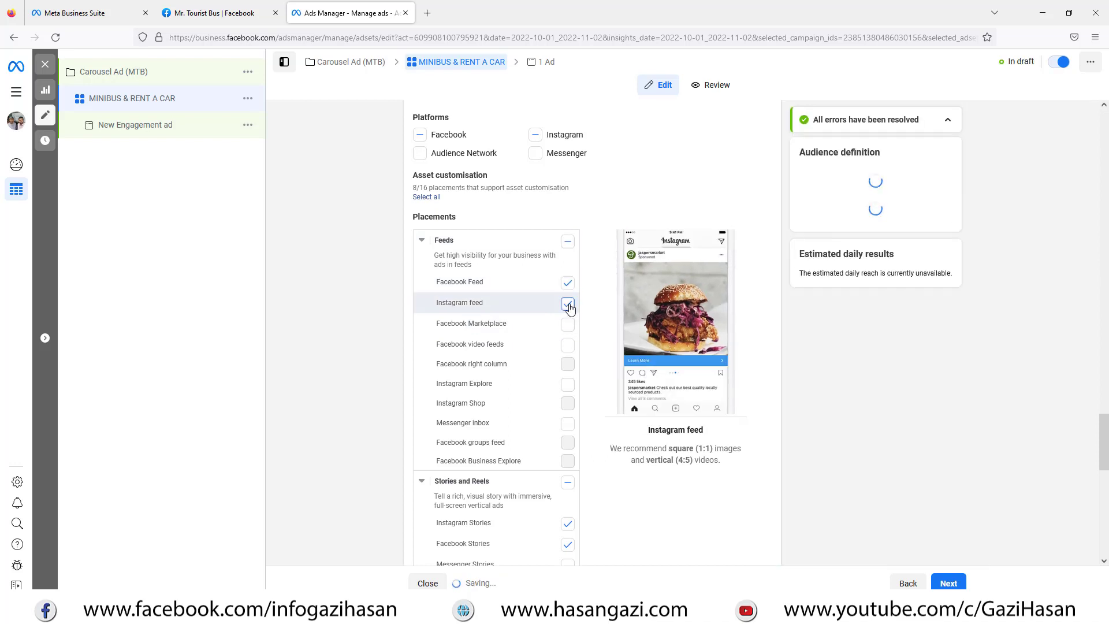
# Step: Limit the Stories and Reels placements to Instagram Stories and Facebook Stories
pyautogui.scroll(-2, 568, 306)
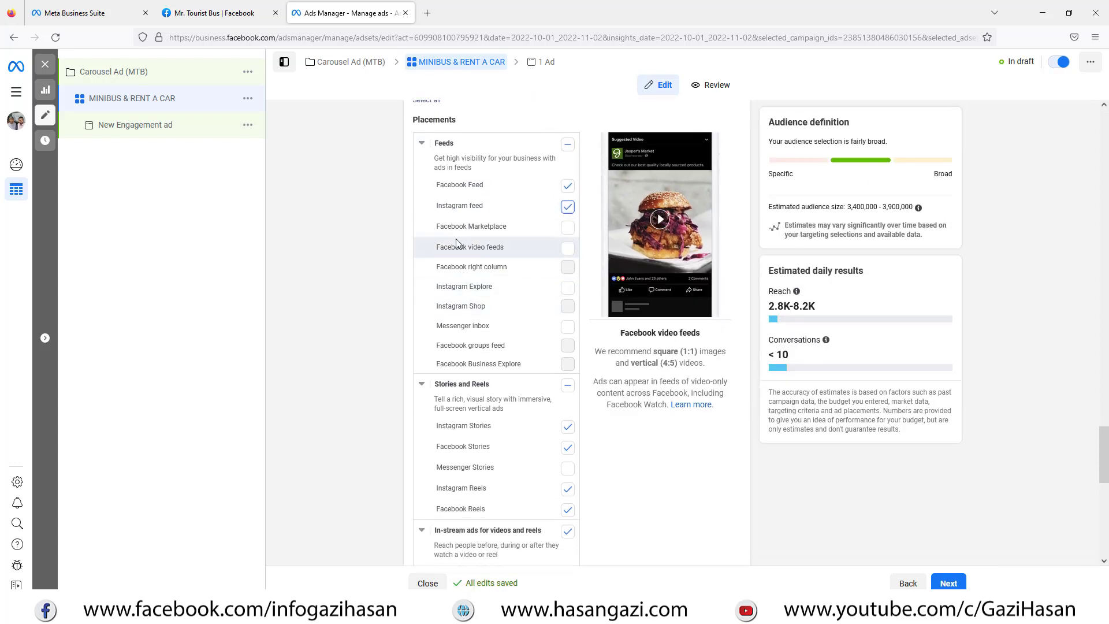
pyautogui.scroll(-2, 525, 303)
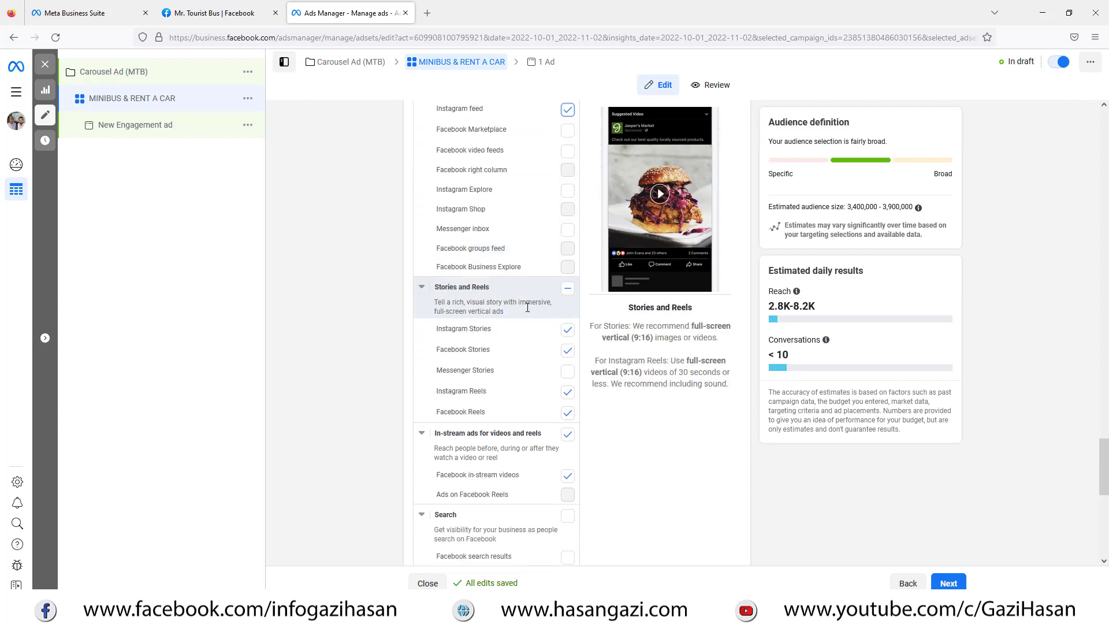
pyautogui.click(567, 289)
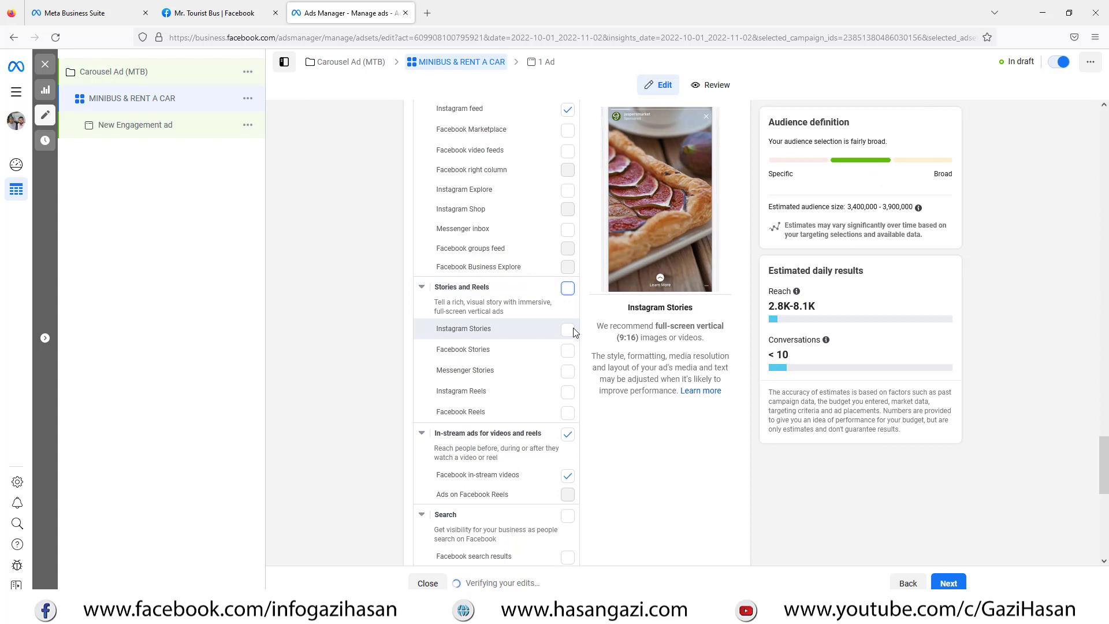
pyautogui.click(572, 330)
pyautogui.click(569, 351)
# Step: Remove the in-stream ads for videos and reels and the In-article placements from the ad set
pyautogui.scroll(-3, 569, 351)
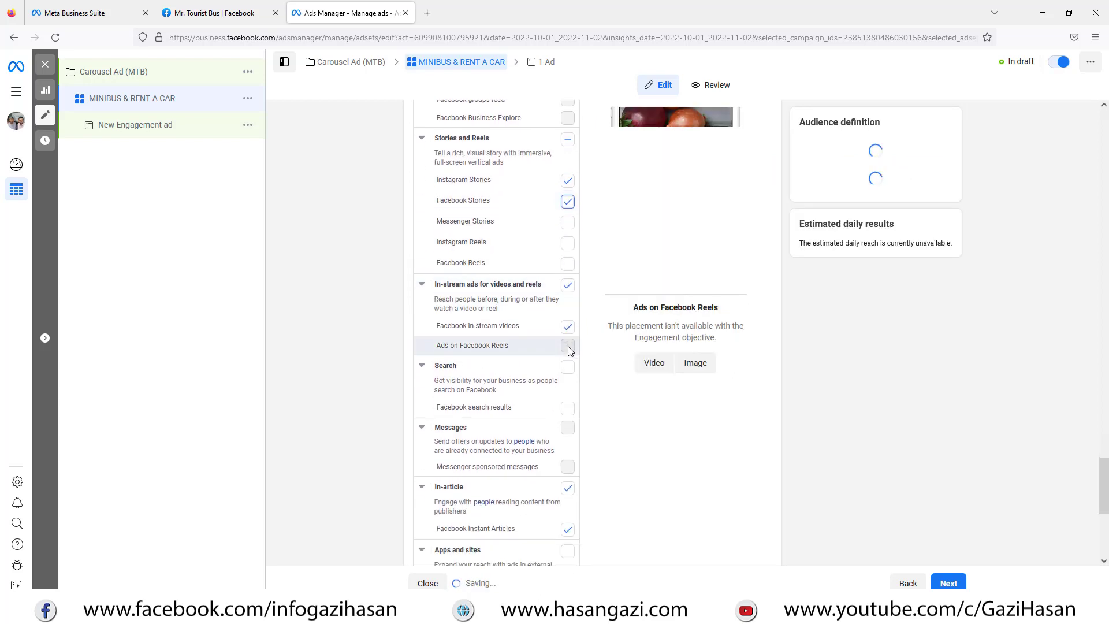
pyautogui.click(568, 282)
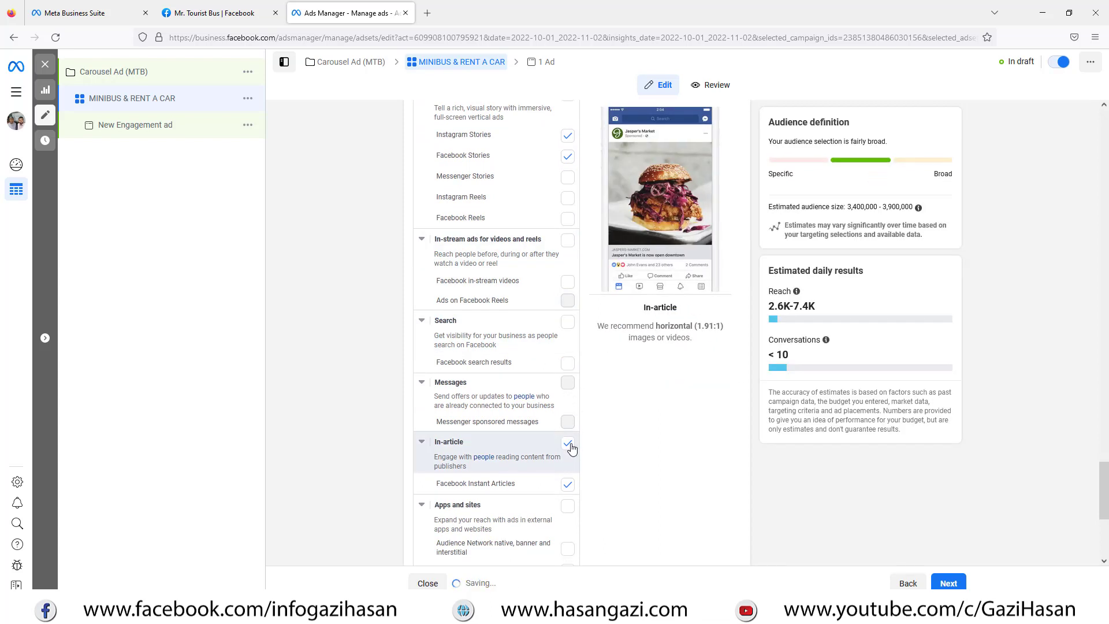
pyautogui.click(567, 443)
# Step: Check the remaining placement selections and continue from the ad set to the ad's settings
pyautogui.scroll(-2, 631, 431)
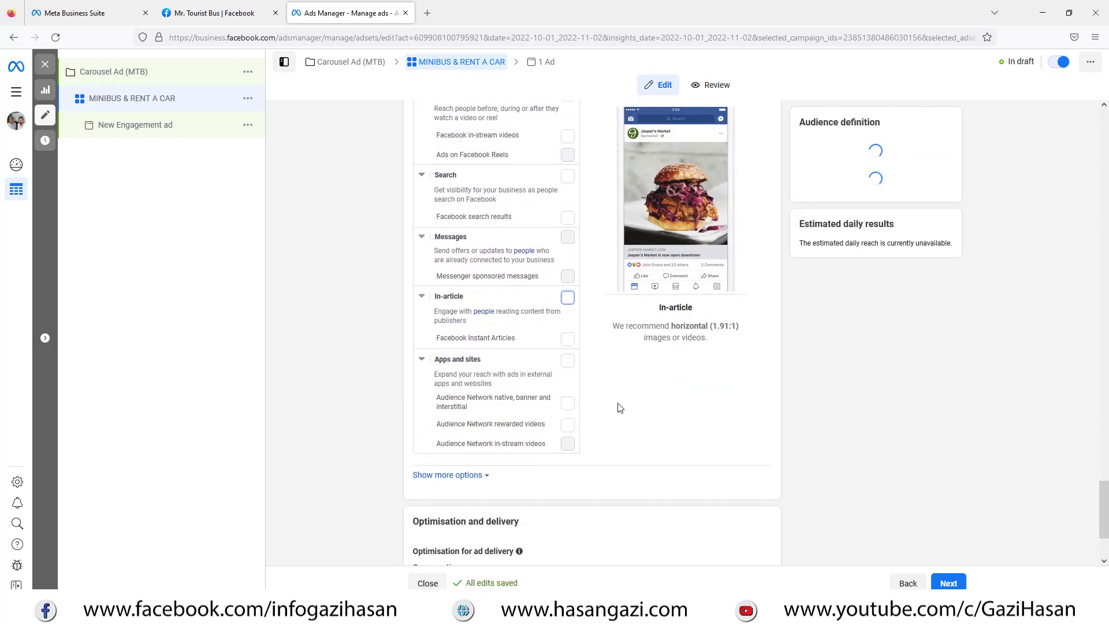
pyautogui.scroll(10, 619, 408)
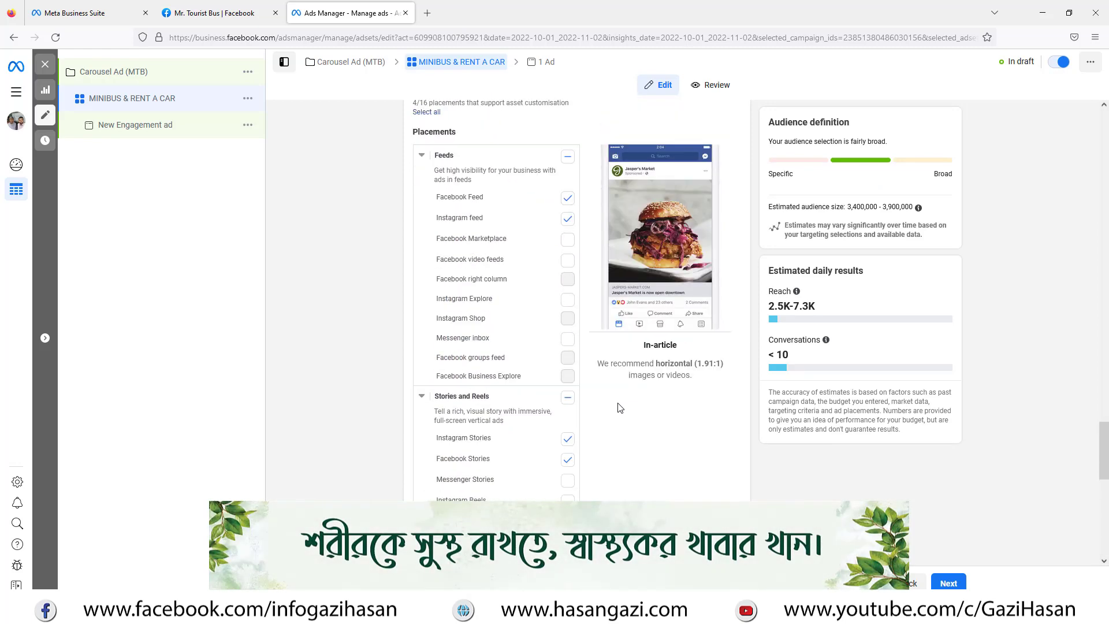
pyautogui.scroll(3, 564, 437)
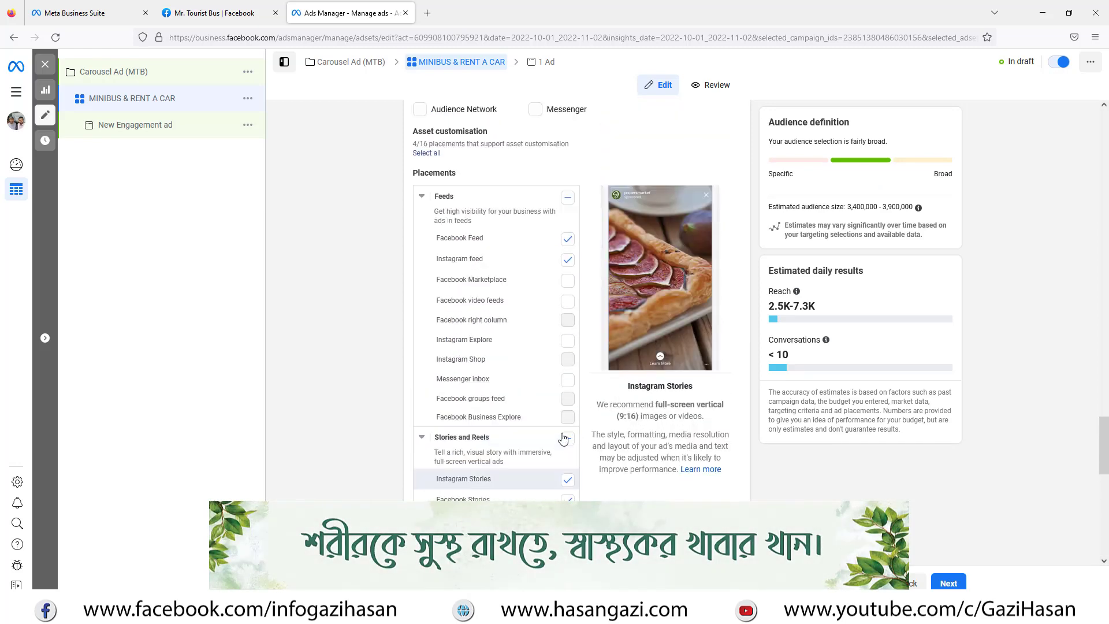
pyautogui.scroll(3, 459, 362)
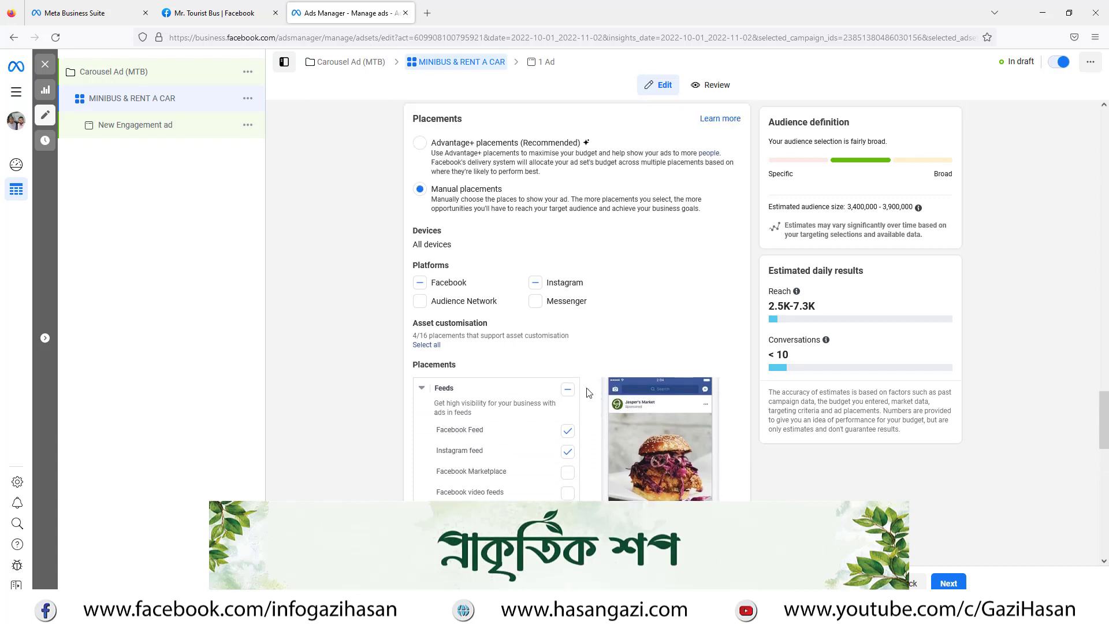
pyautogui.click(949, 584)
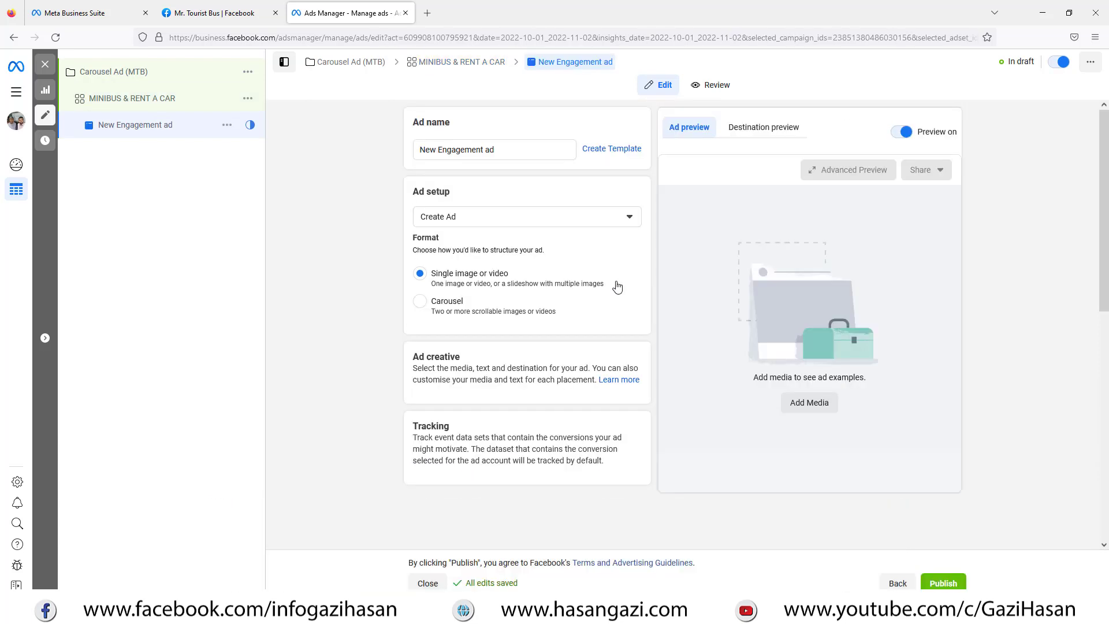
# Step: Rename the ad as "Carousel ad"
pyautogui.doubleClick(513, 147)
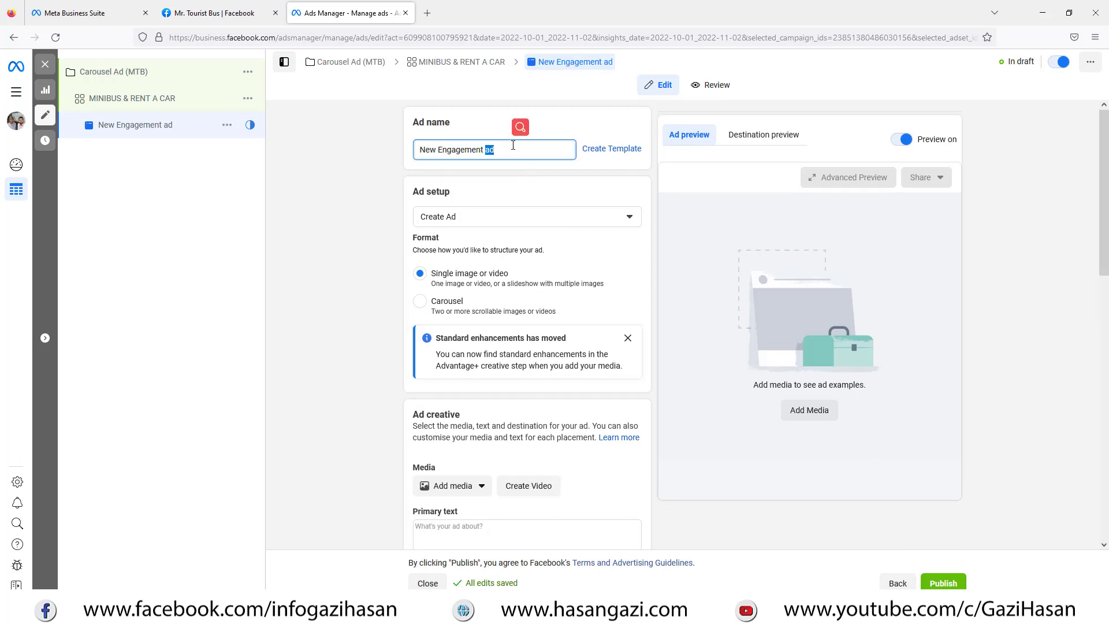
pyautogui.write('Carousel a')
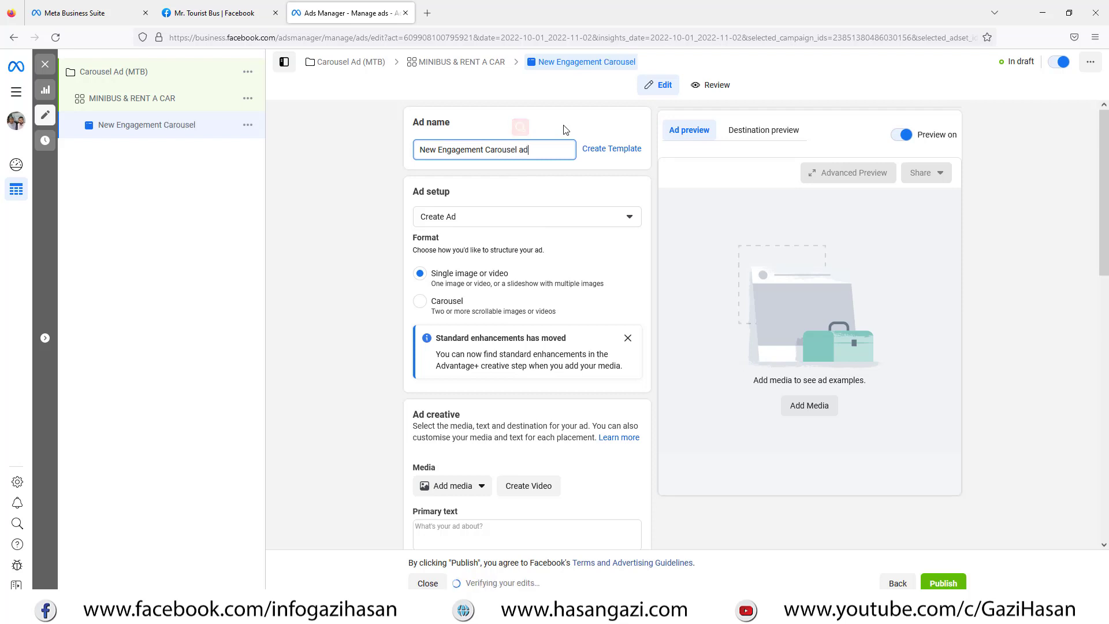
pyautogui.click(489, 151)
pyautogui.press('BackSpace')
pyautogui.press('BackSpace')
pyautogui.press('BackSpace')
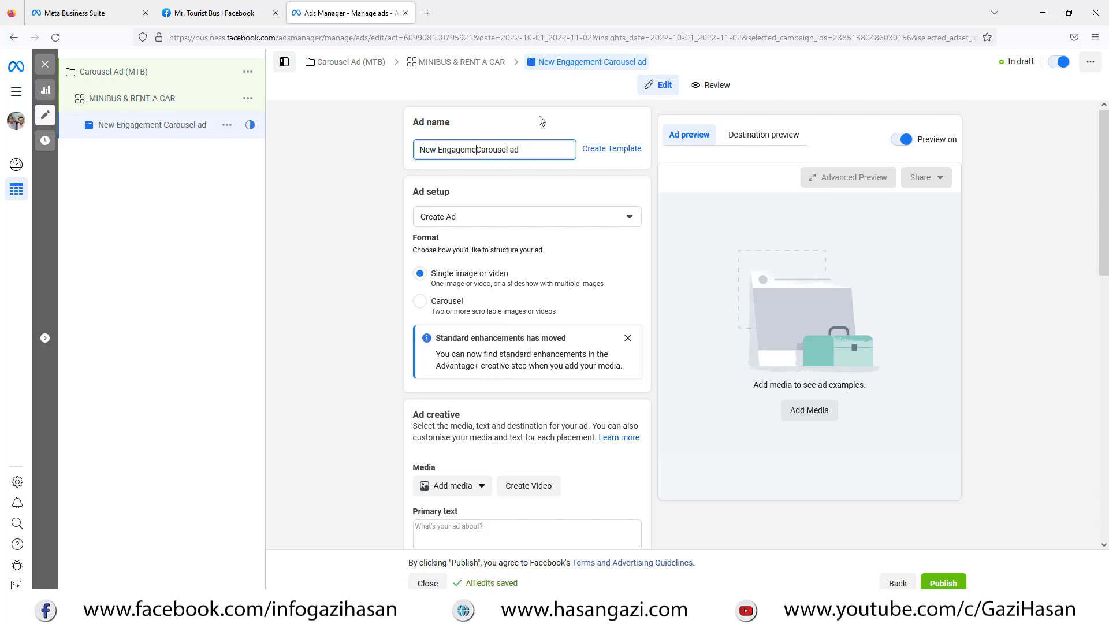
pyautogui.press('BackSpace')
pyautogui.press('BackSpace')
pyautogui.press('BackSpace')
pyautogui.press('BackSpace')
pyautogui.press('BackSpace')
pyautogui.press('BackSpace')
pyautogui.press('BackSpace')
pyautogui.press('BackSpace')
pyautogui.press('BackSpace')
pyautogui.press('BackSpace')
pyautogui.press('BackSpace')
pyautogui.press('BackSpace')
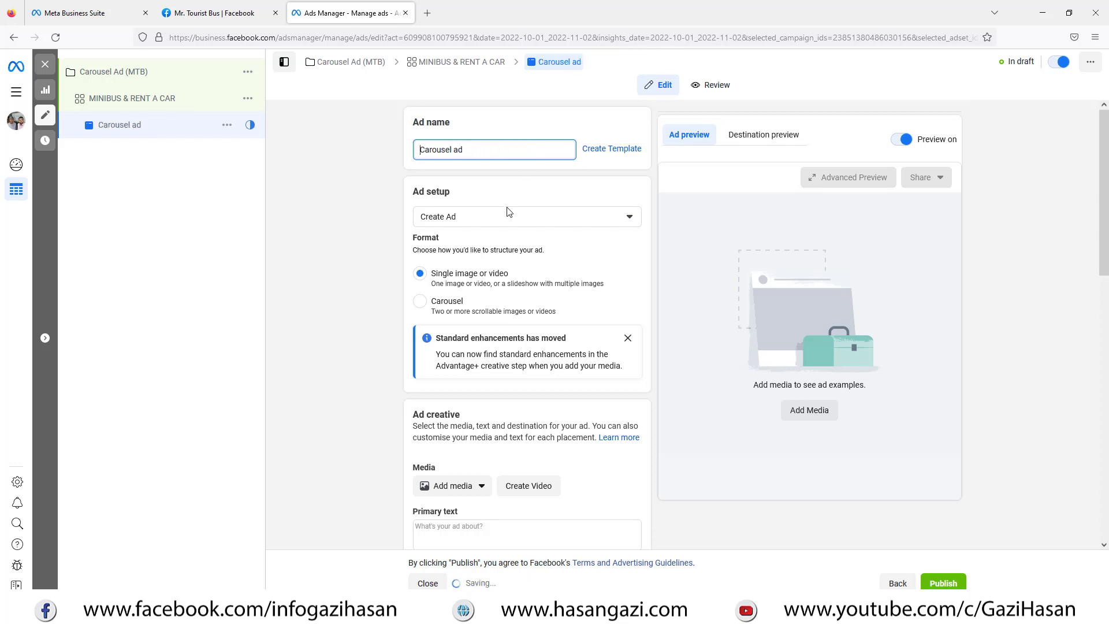
# Step: Keep Create Ad as the ad setup, set the format to Carousel and dismiss the standard enhancements notice
pyautogui.scroll(-2, 508, 214)
pyautogui.scroll(1, 436, 234)
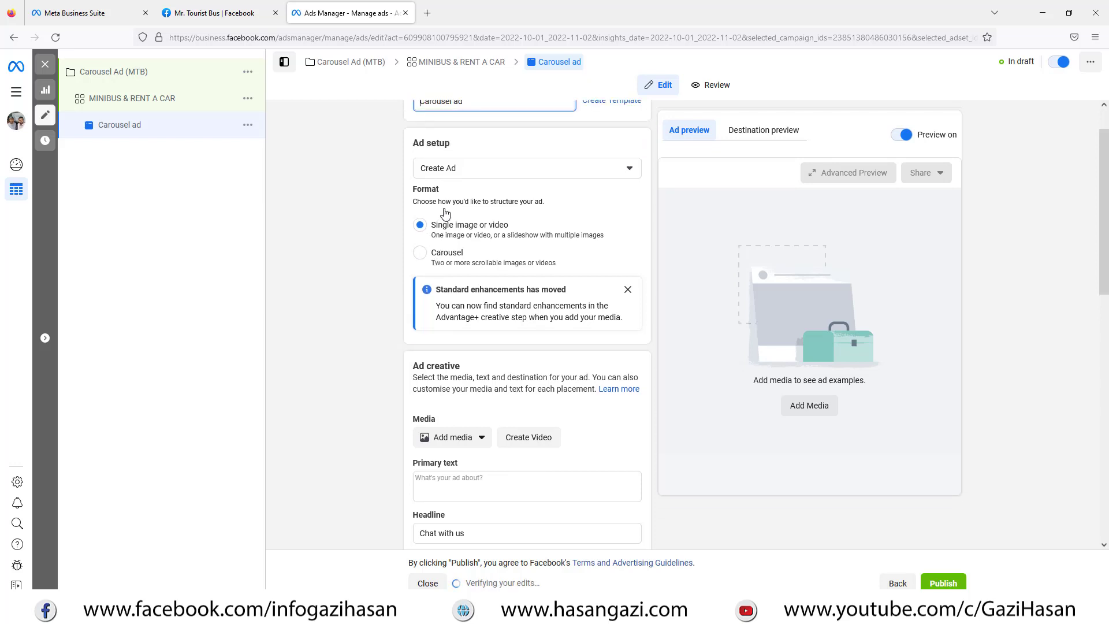
pyautogui.click(567, 169)
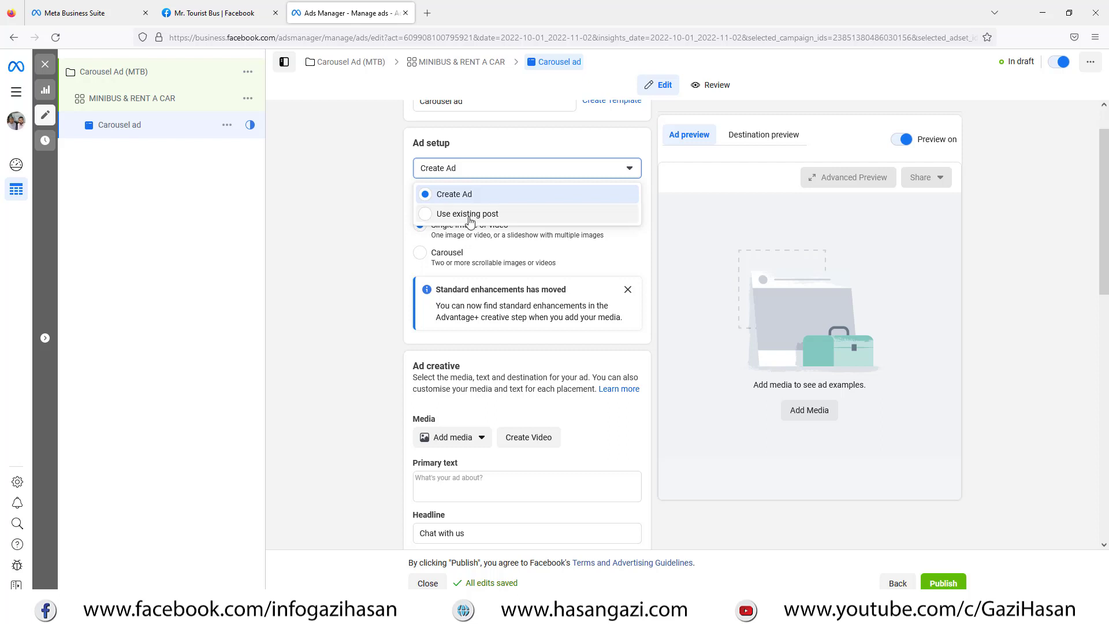
pyautogui.click(386, 245)
pyautogui.click(420, 254)
pyautogui.click(629, 290)
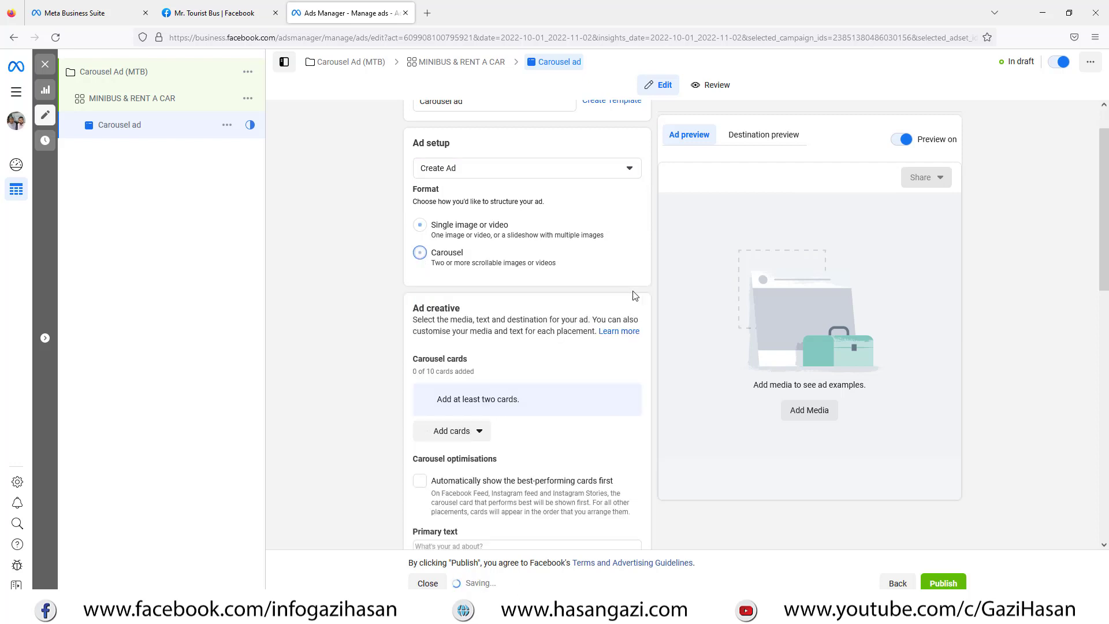
# Step: Upload image 25 from the computer's Pictures folder and add it as the first carousel image card
pyautogui.scroll(-3, 631, 294)
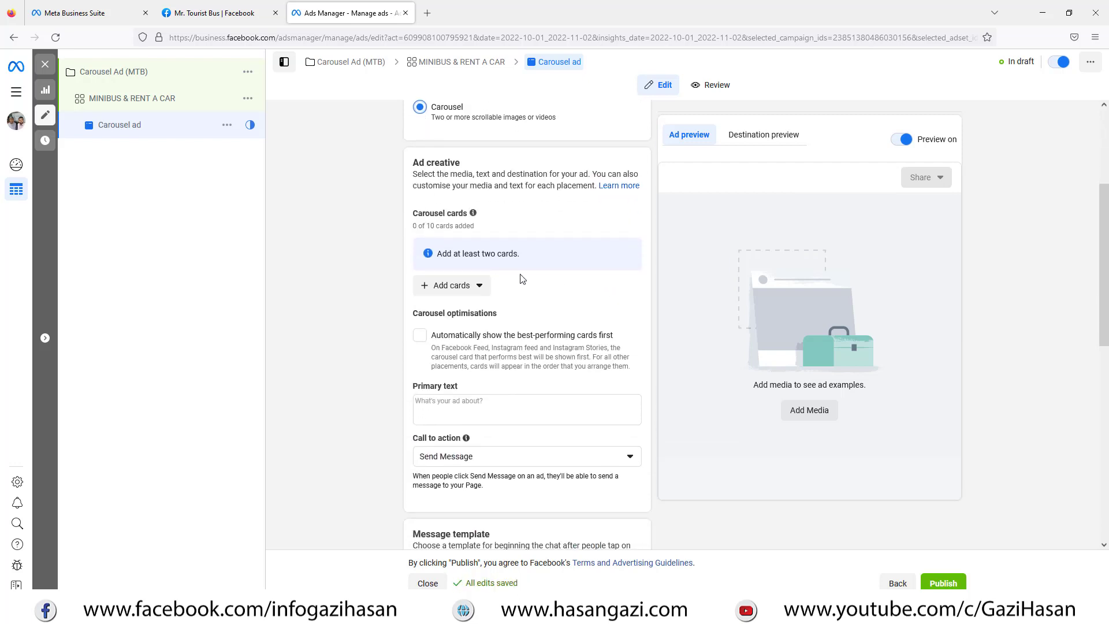
pyautogui.click(473, 291)
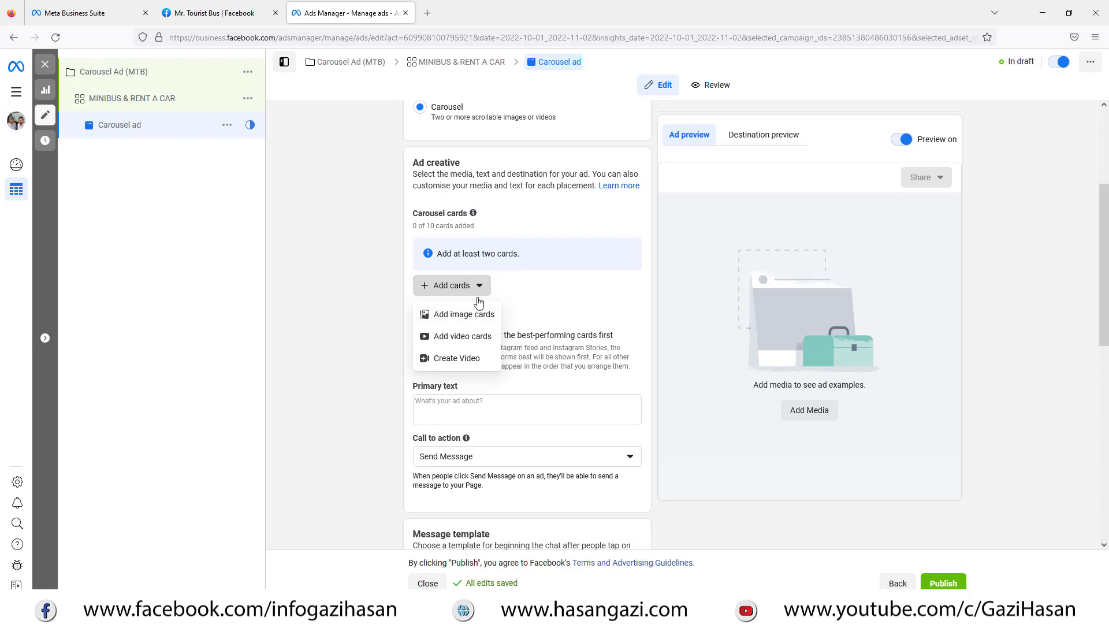
pyautogui.click(474, 319)
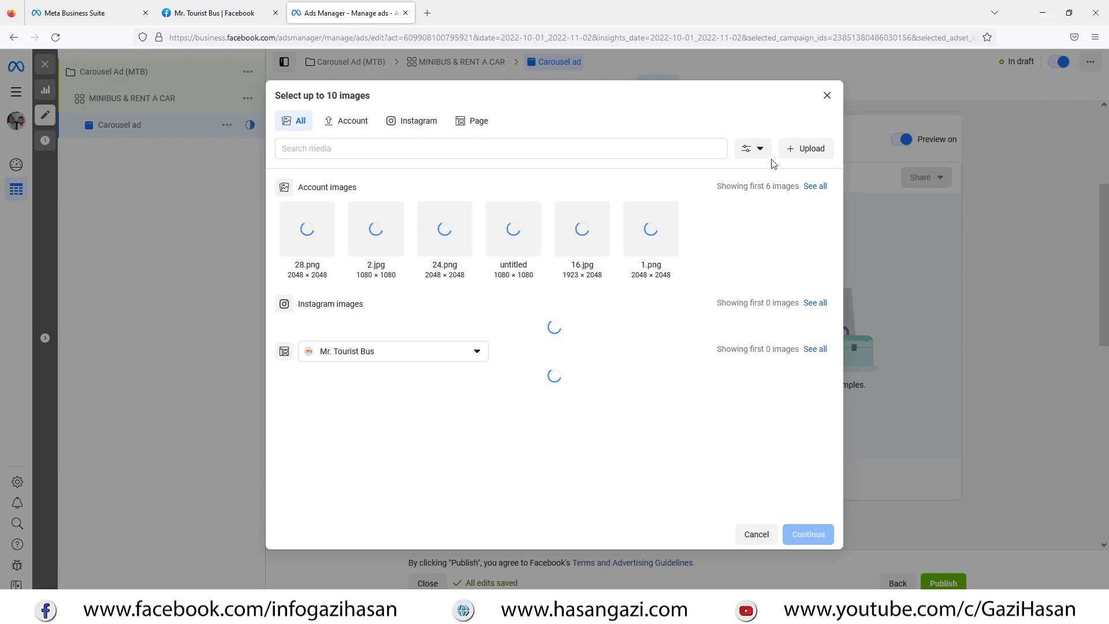
pyautogui.click(808, 151)
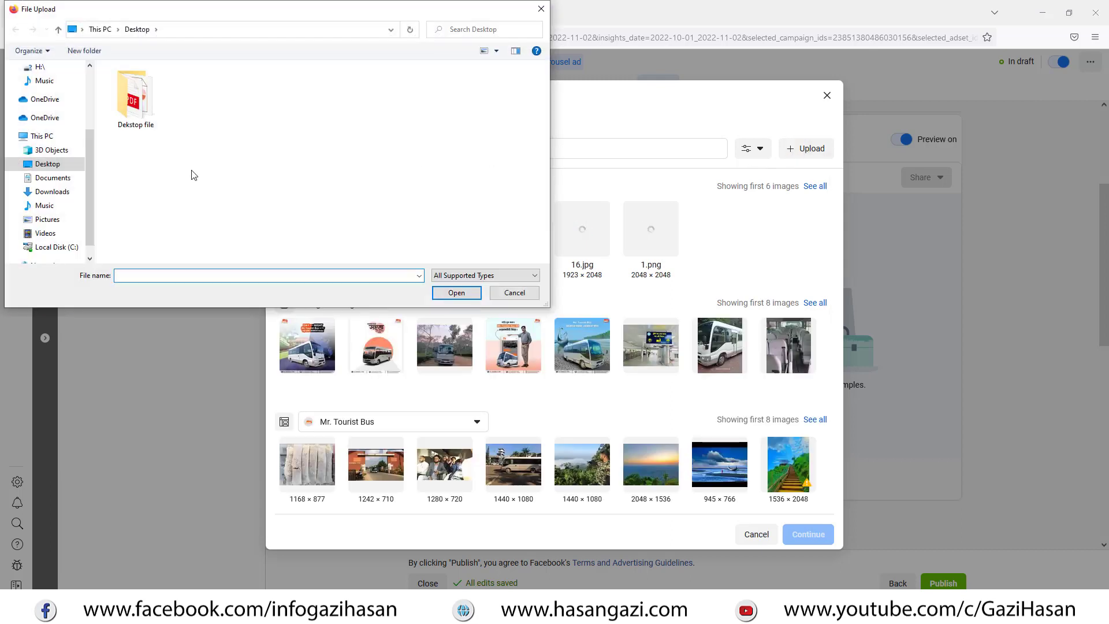
pyautogui.click(45, 234)
pyautogui.click(48, 220)
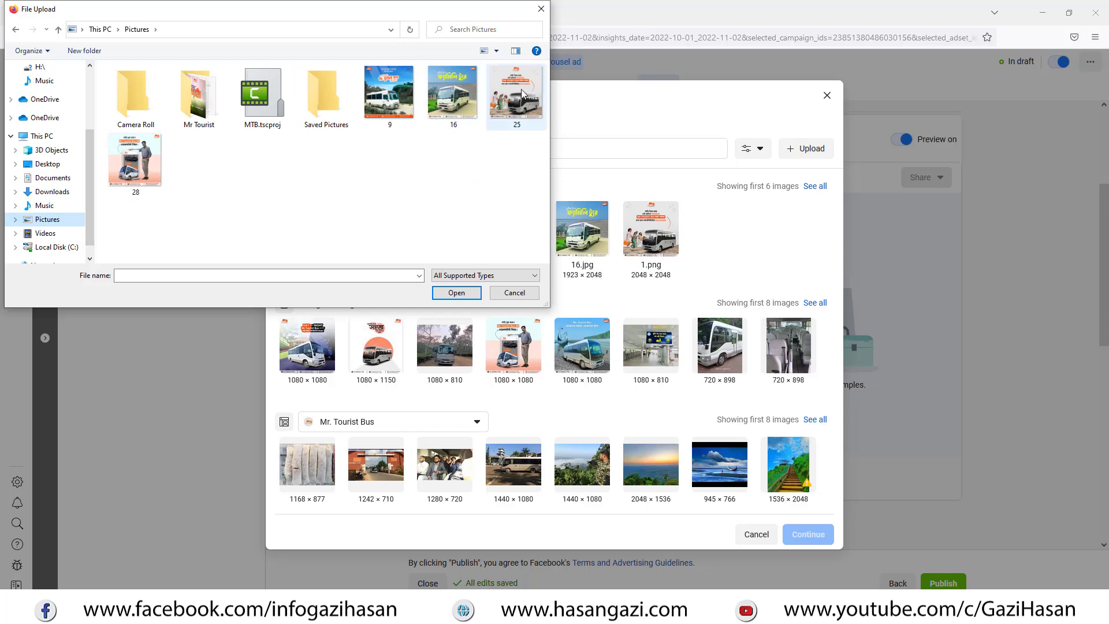
pyautogui.doubleClick(521, 101)
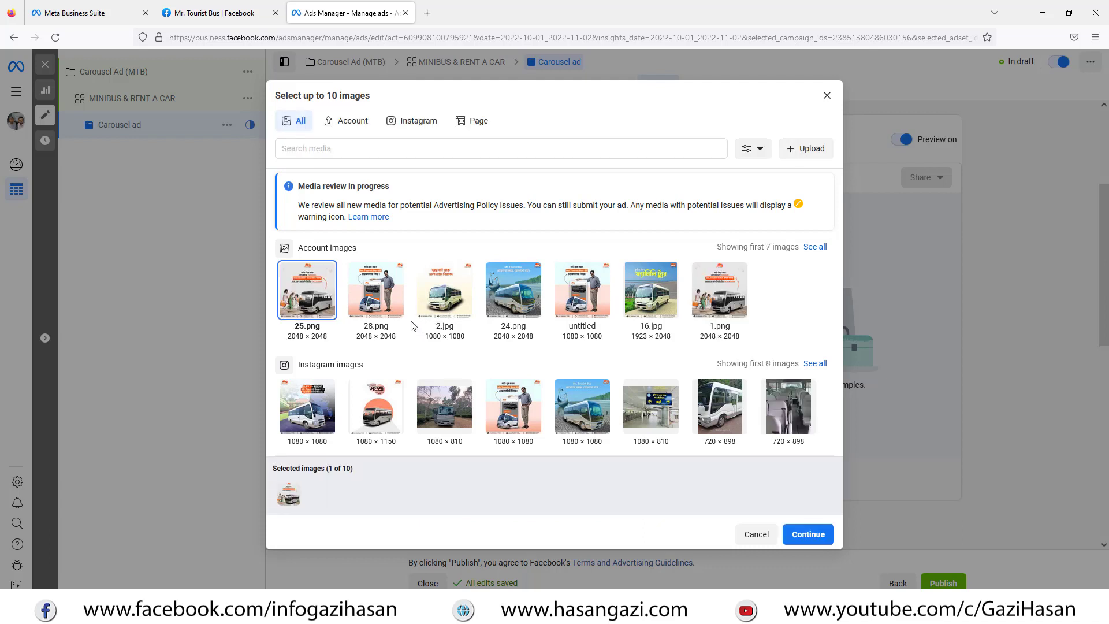
pyautogui.click(808, 536)
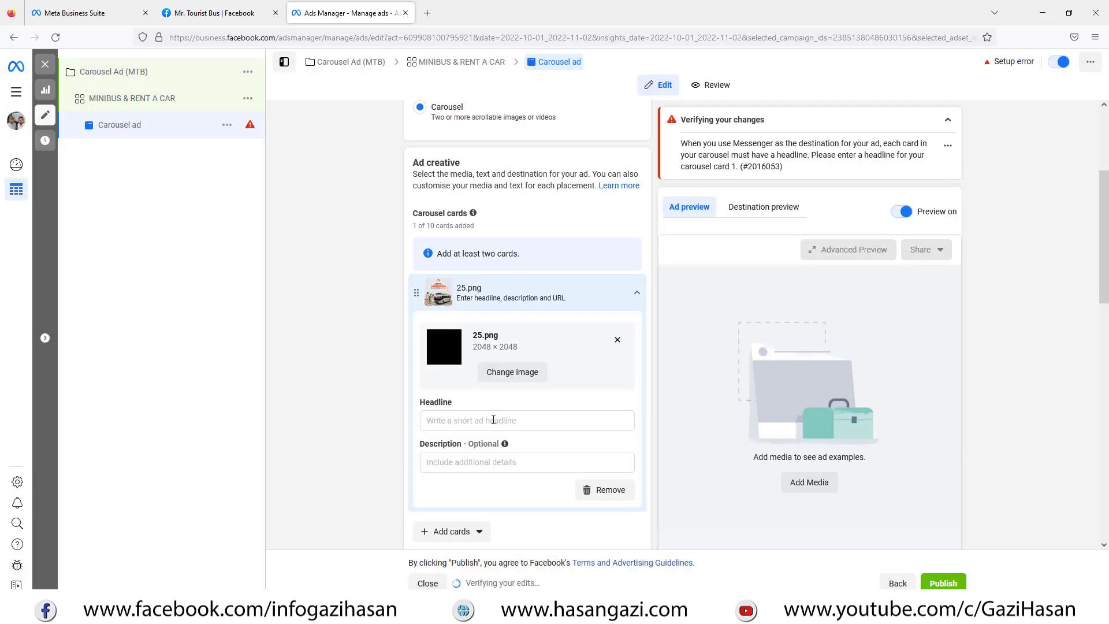
# Step: Add 16.jpg from the account images as the second carousel image card
pyautogui.scroll(-2, 465, 416)
pyautogui.click(461, 437)
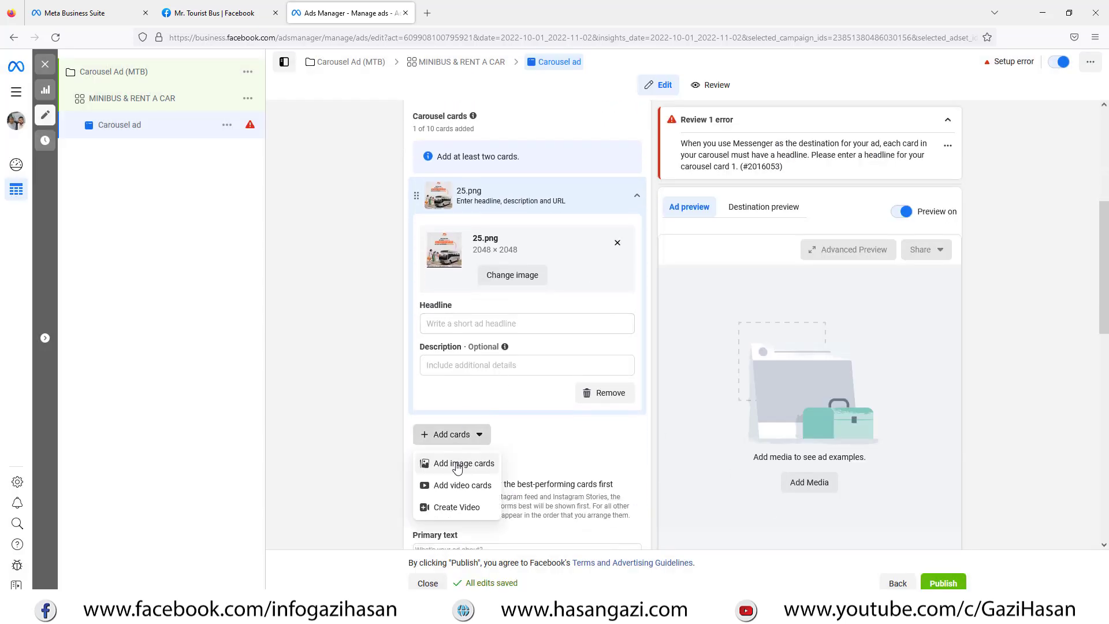
pyautogui.click(461, 464)
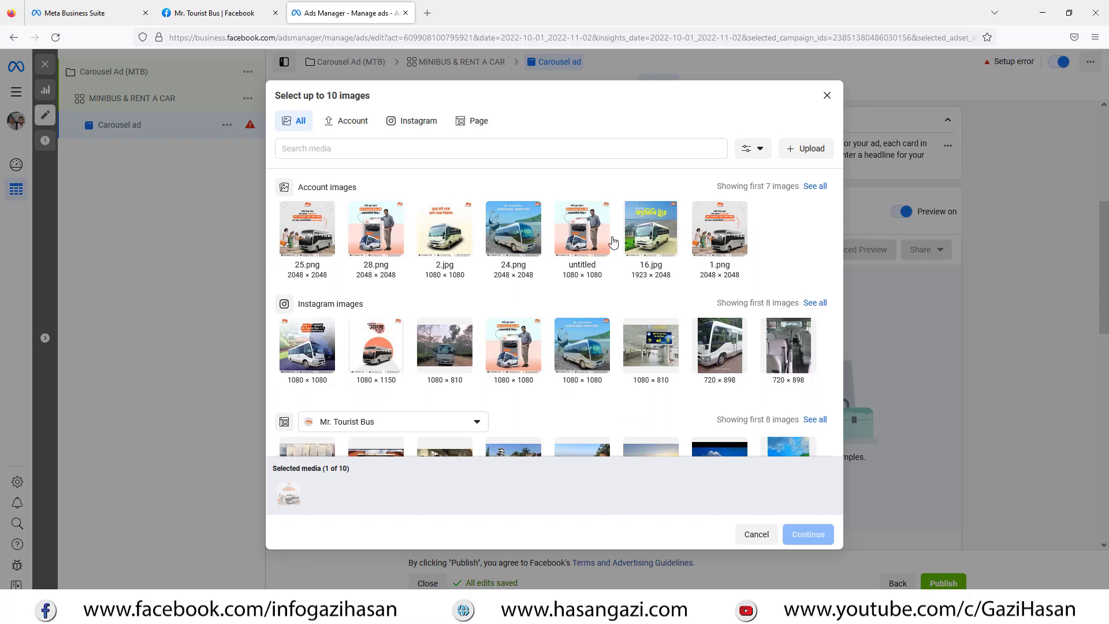
pyautogui.click(638, 242)
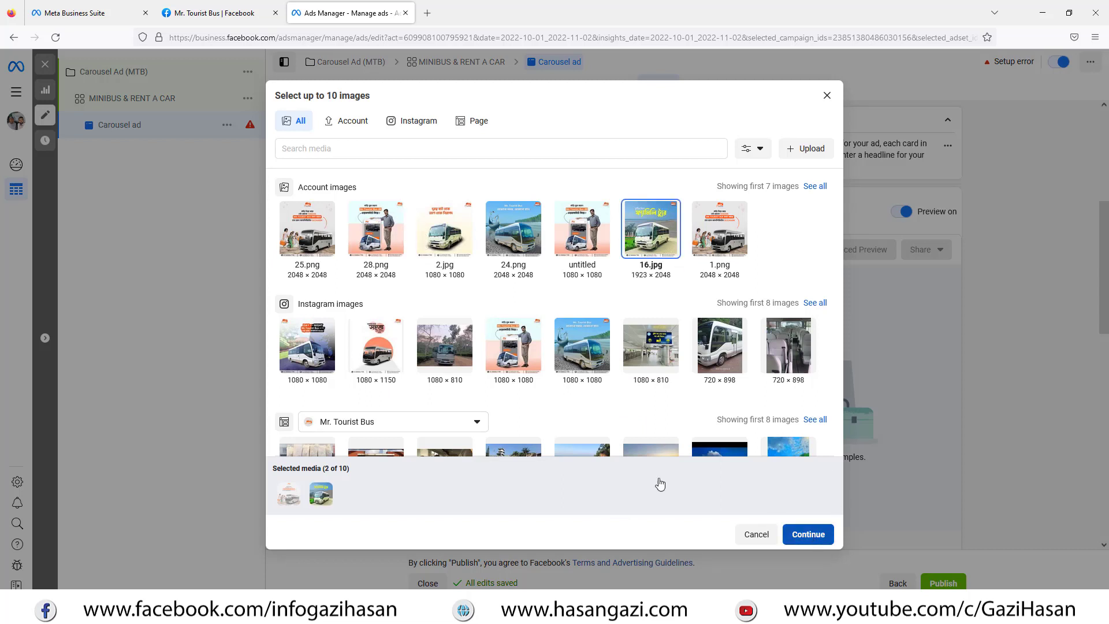
pyautogui.press('Return')
pyautogui.scroll(-2, 490, 393)
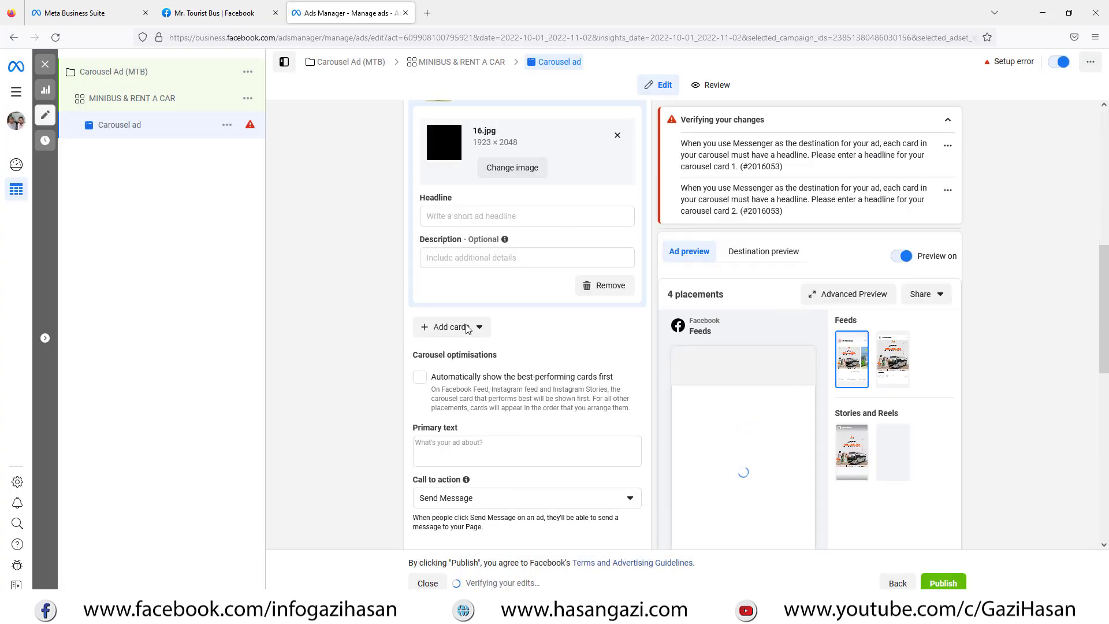
# Step: Add 24.png from the account images as the third carousel image card
pyautogui.click(464, 327)
pyautogui.click(461, 355)
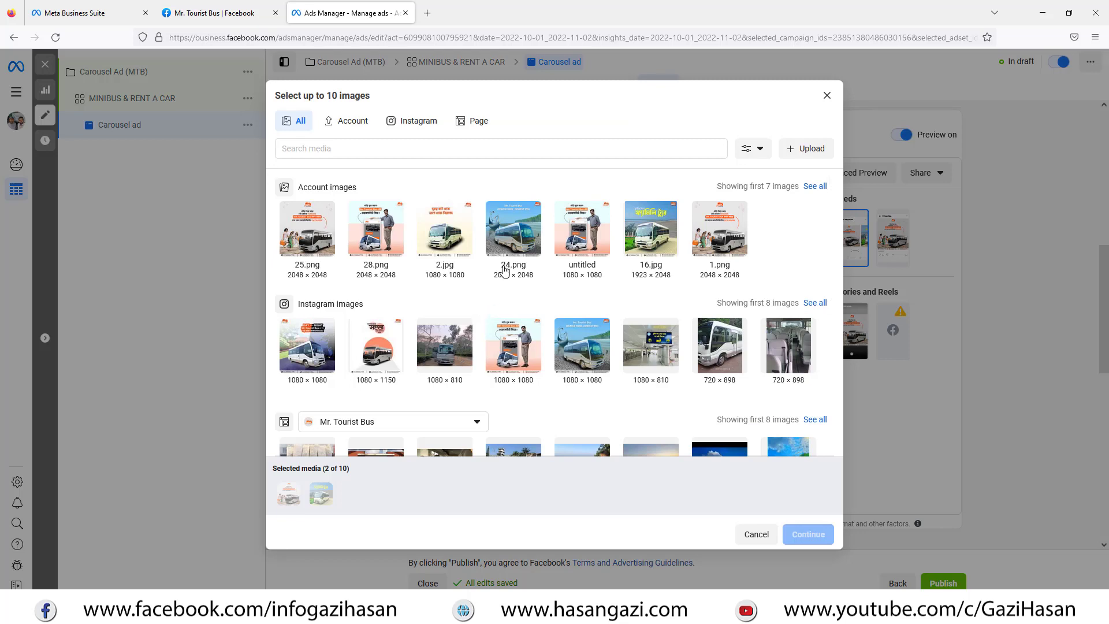
pyautogui.click(521, 236)
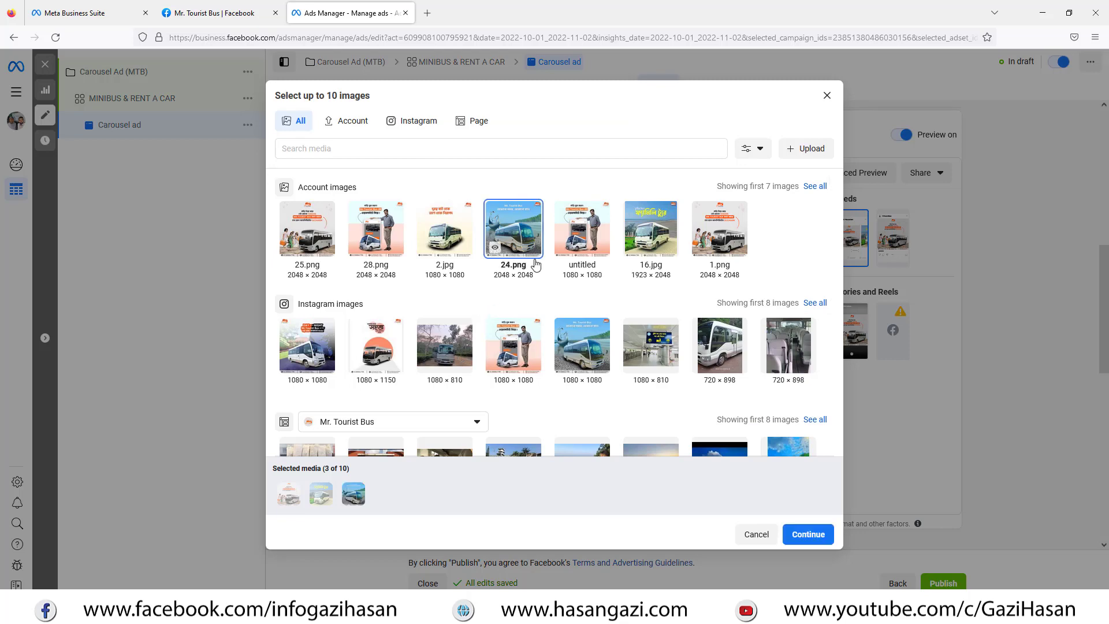
pyautogui.click(808, 536)
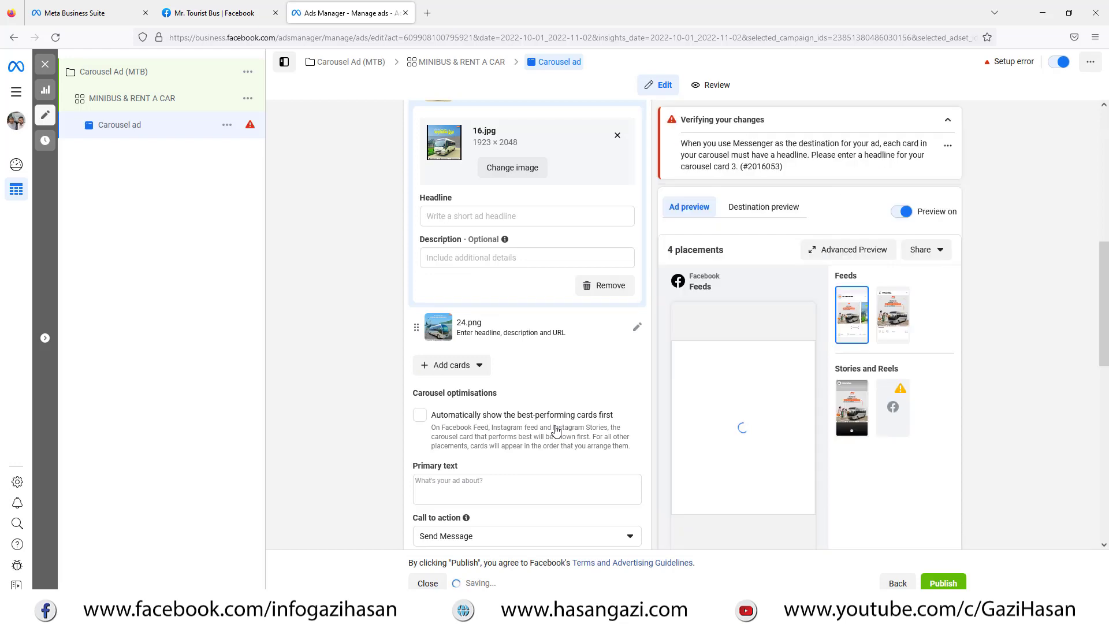
# Step: Add 2.jpg from the account images as the fourth carousel image card
pyautogui.click(462, 368)
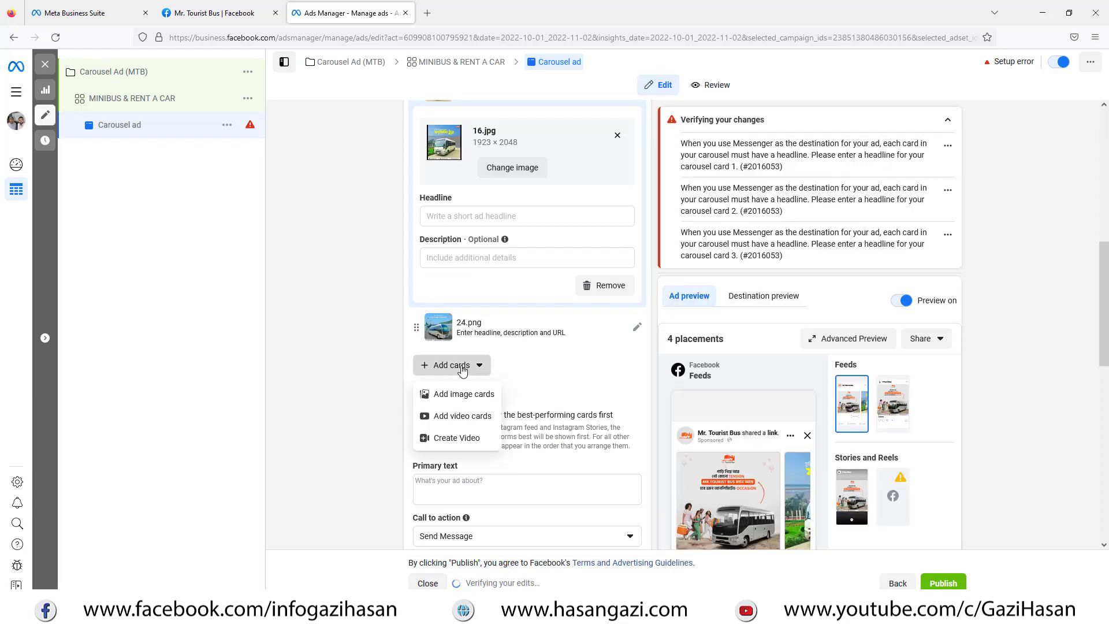
pyautogui.click(455, 398)
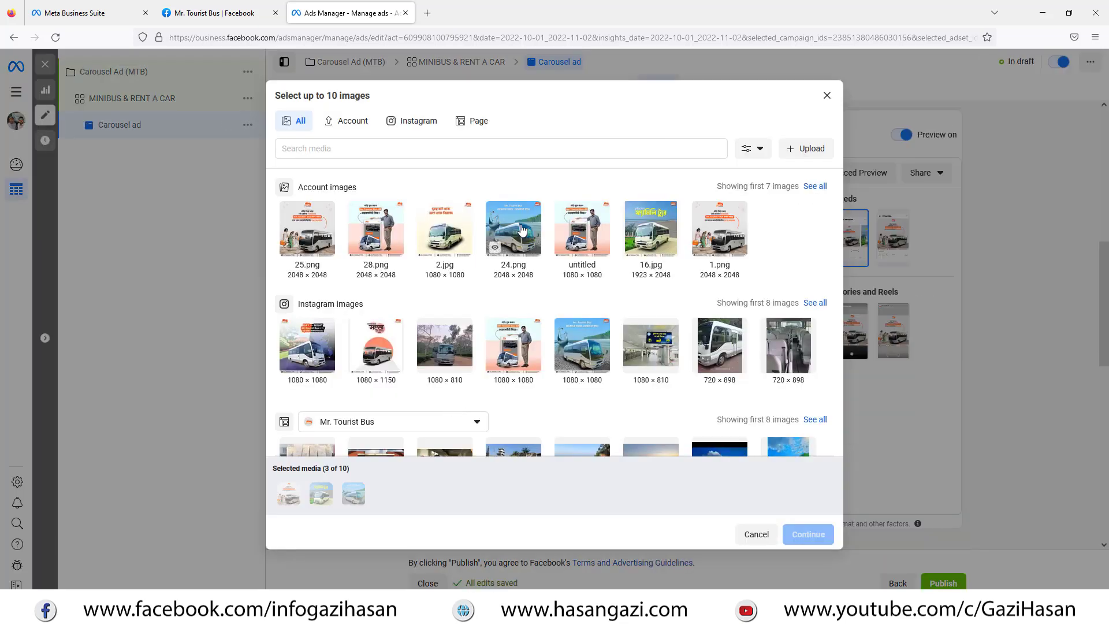
pyautogui.click(444, 231)
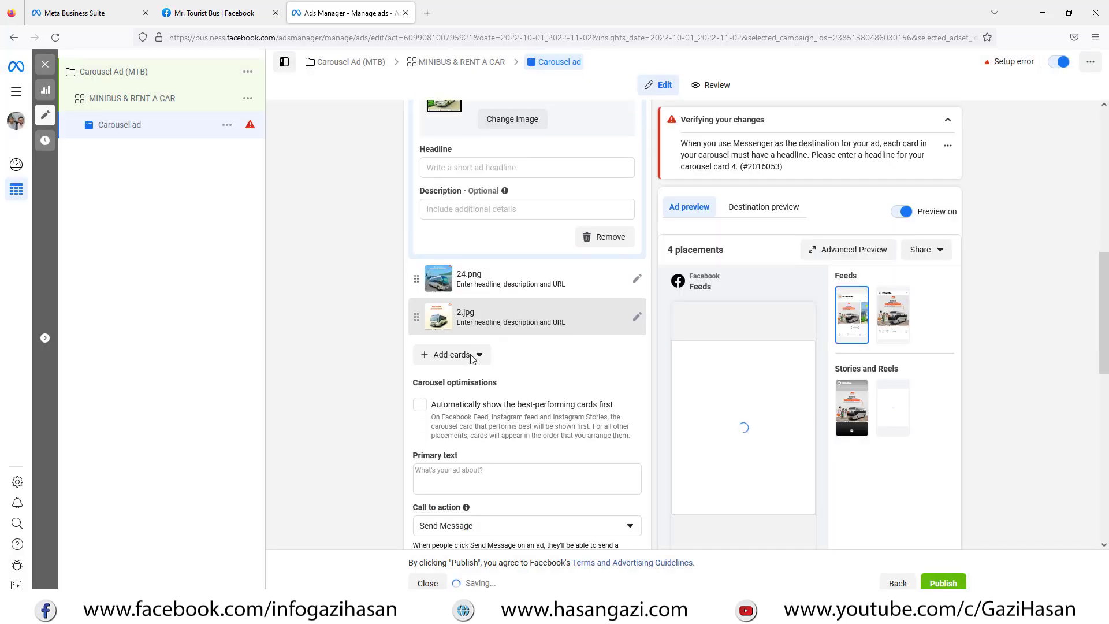
# Step: Add 28.png from the account images as the fifth carousel image card and review the card list
pyautogui.click(462, 355)
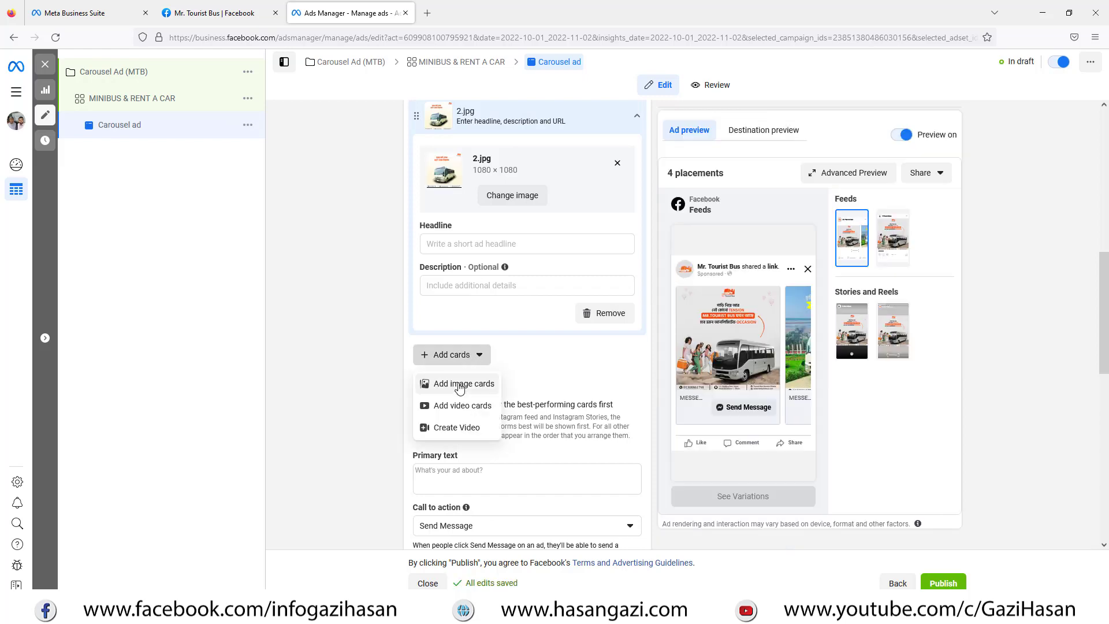
pyautogui.click(461, 384)
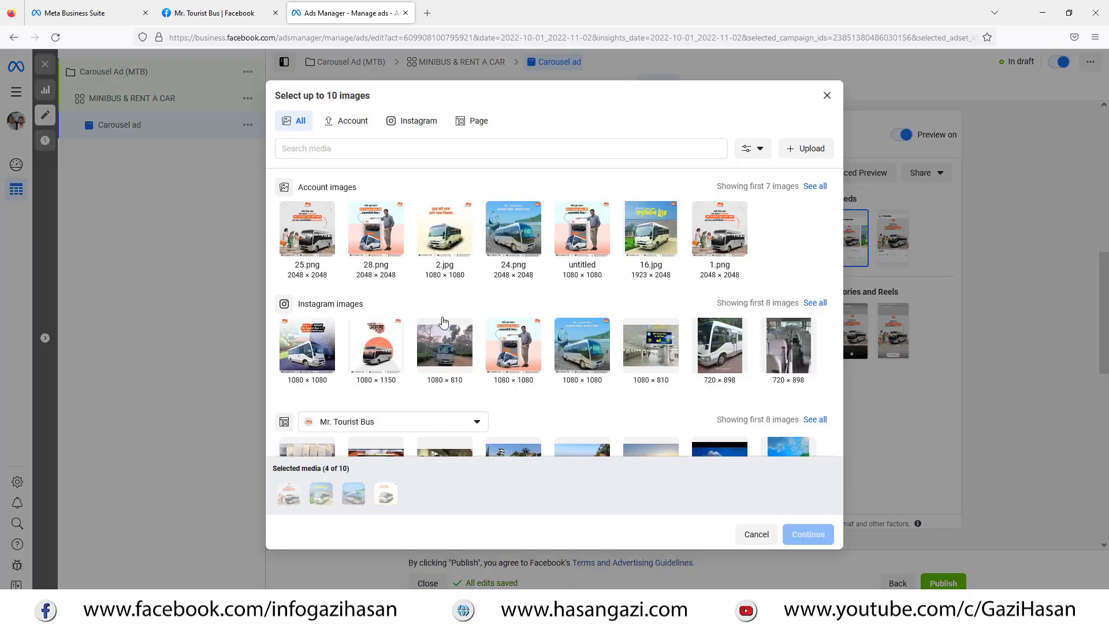
pyautogui.click(382, 233)
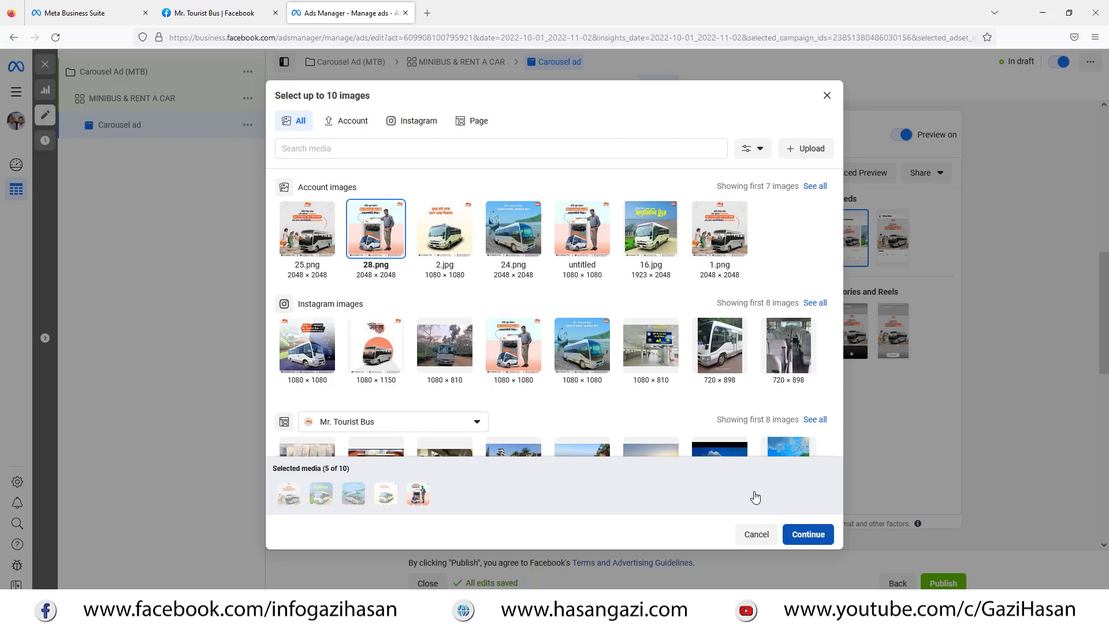
pyautogui.press('Return')
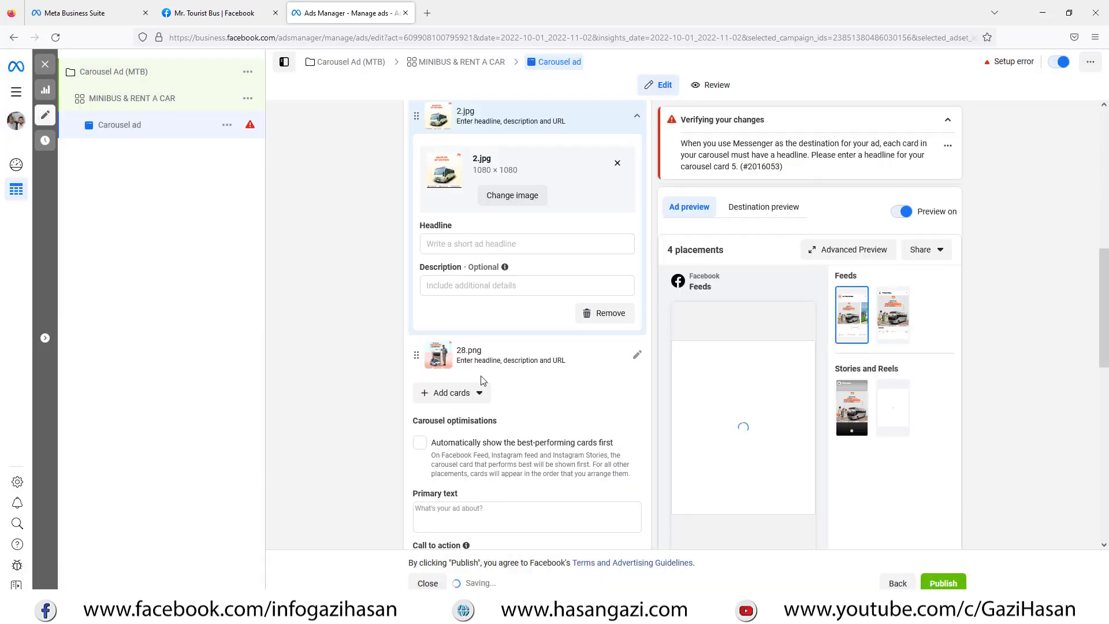
pyautogui.scroll(4, 483, 381)
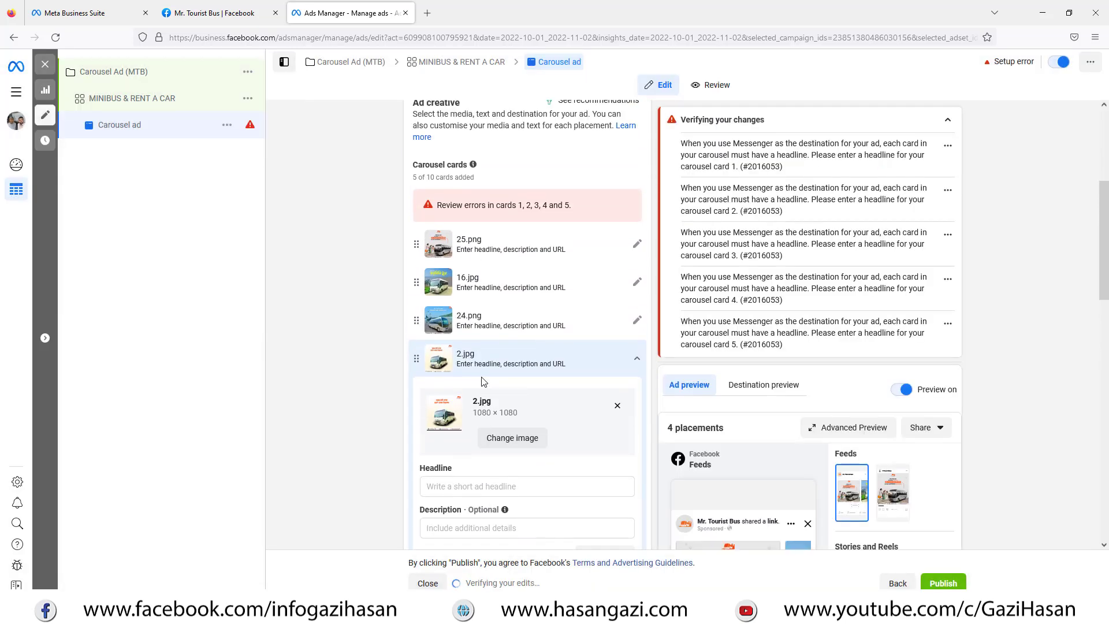
pyautogui.scroll(-3, 611, 383)
pyautogui.scroll(1, 609, 364)
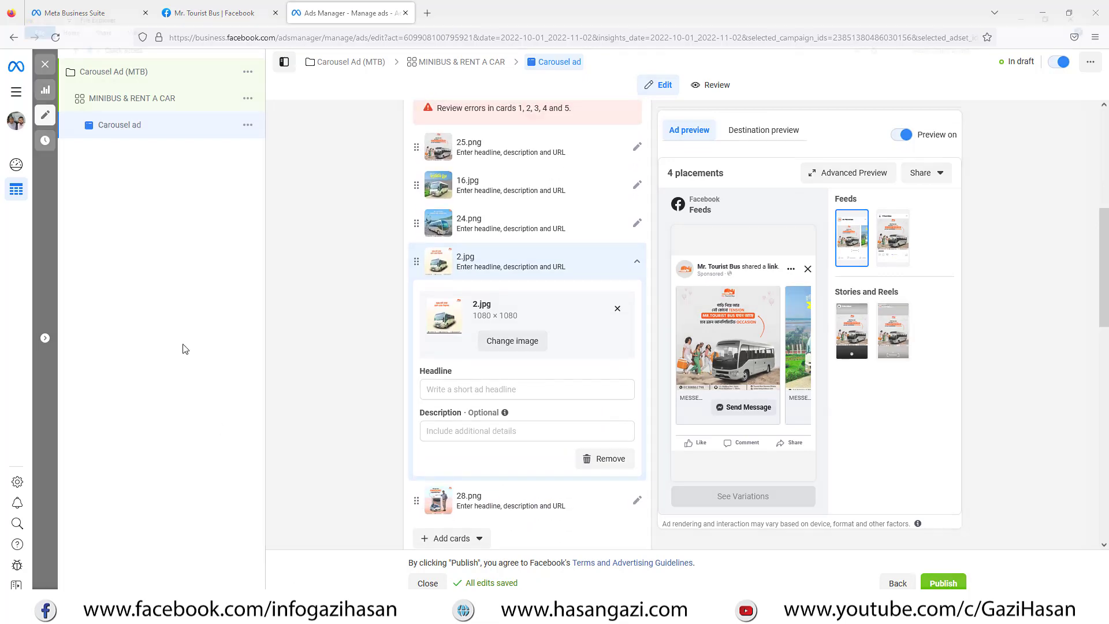
# Step: In File Explorer, open New Text Document from the Mr Tourist folder in Pictures, and return to Ads Manager
pyautogui.press('super+e')
pyautogui.click(43, 344)
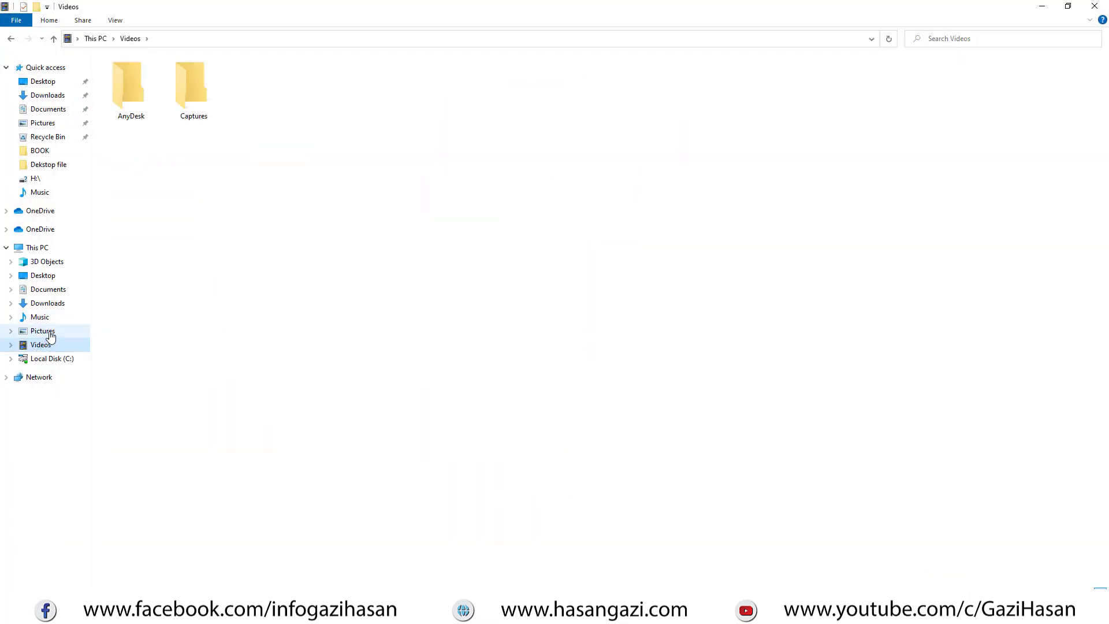
pyautogui.click(58, 330)
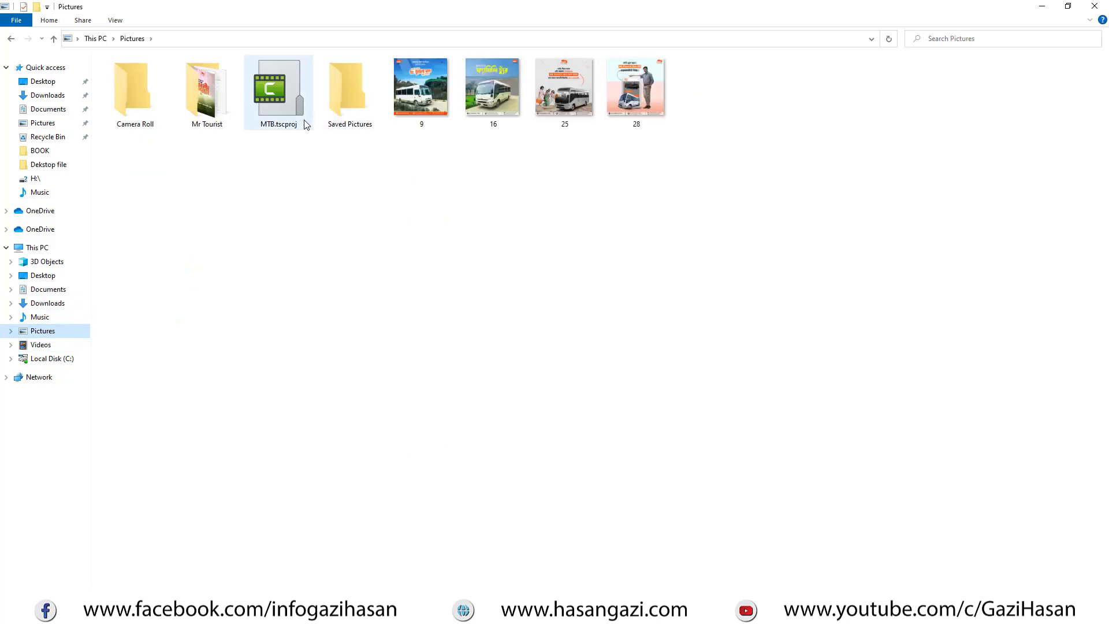
pyautogui.doubleClick(207, 93)
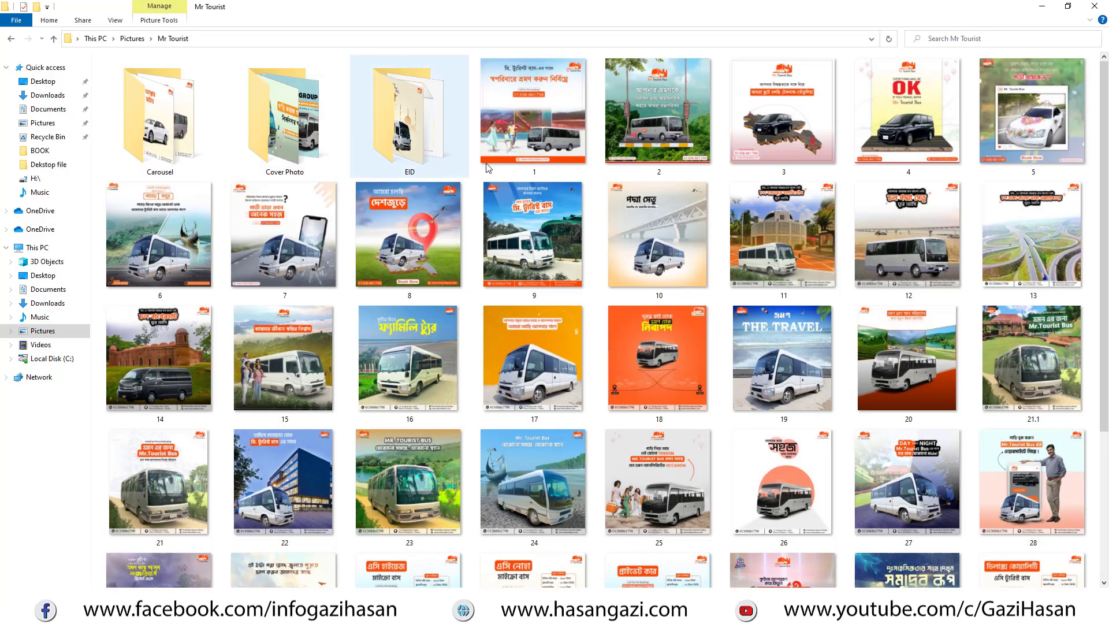
pyautogui.scroll(-3, 701, 291)
pyautogui.doubleClick(534, 520)
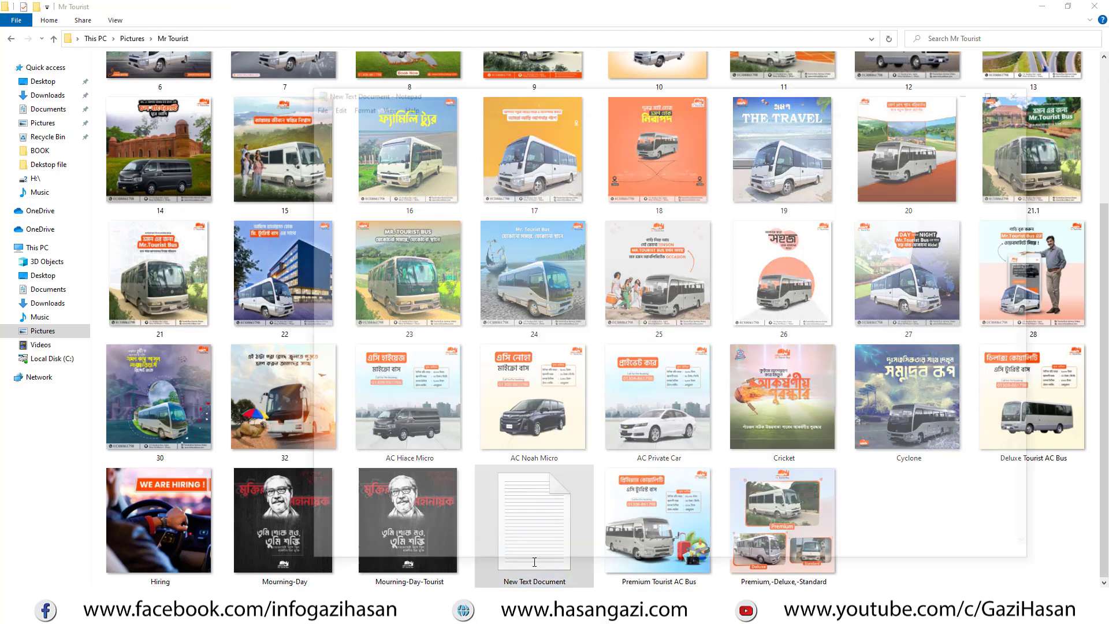
pyautogui.hotkey('alt', 'Tab')
pyautogui.hotkey('alt', 'Tab')
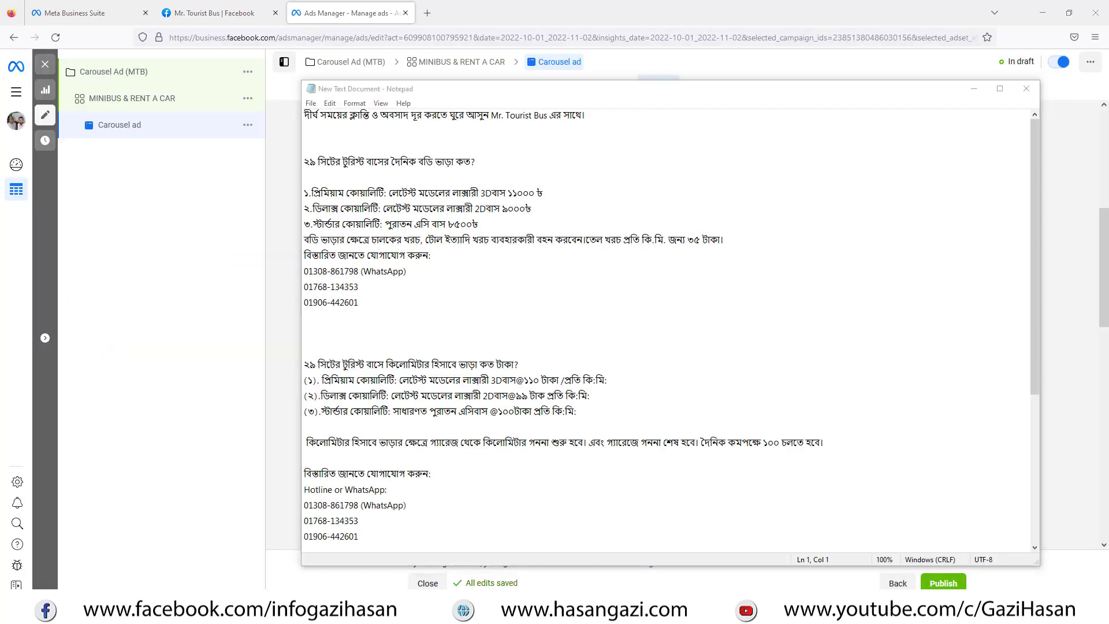
pyautogui.hotkey('alt', 'Tab')
# Step: Expand the 25.png carousel card to show its headline and description fields
pyautogui.scroll(2, 497, 337)
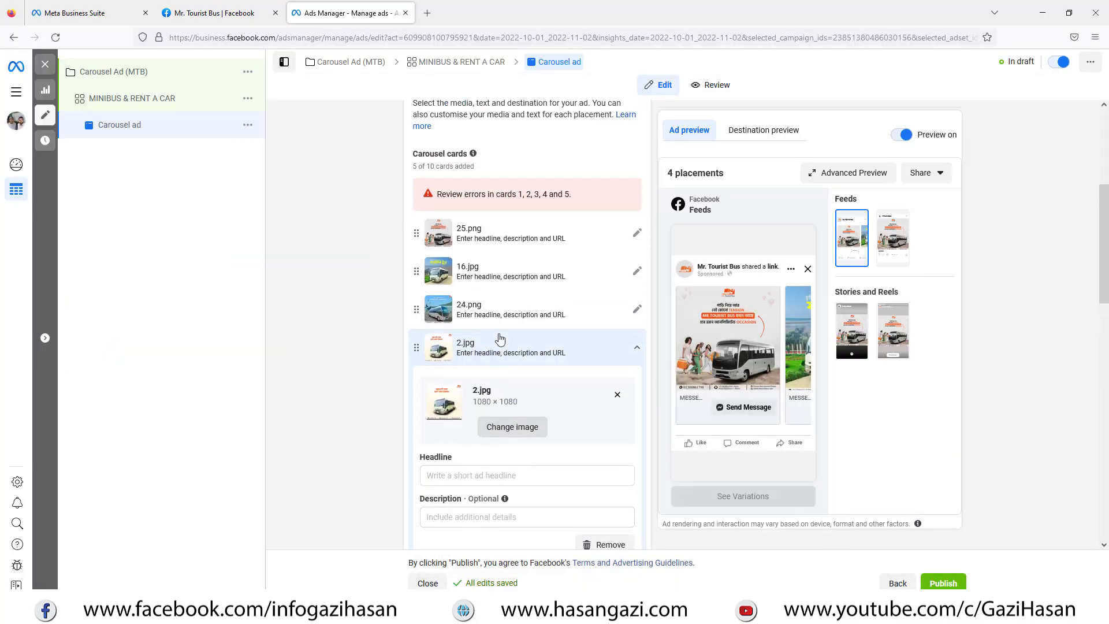
pyautogui.click(516, 254)
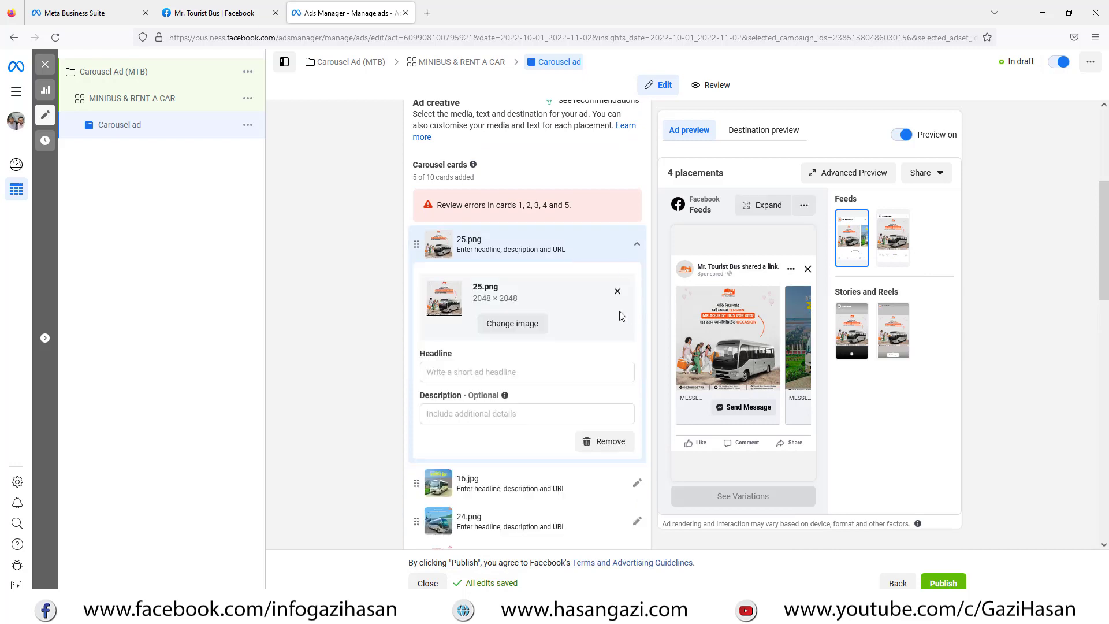
pyautogui.scroll(-3, 624, 314)
pyautogui.scroll(-4, 635, 491)
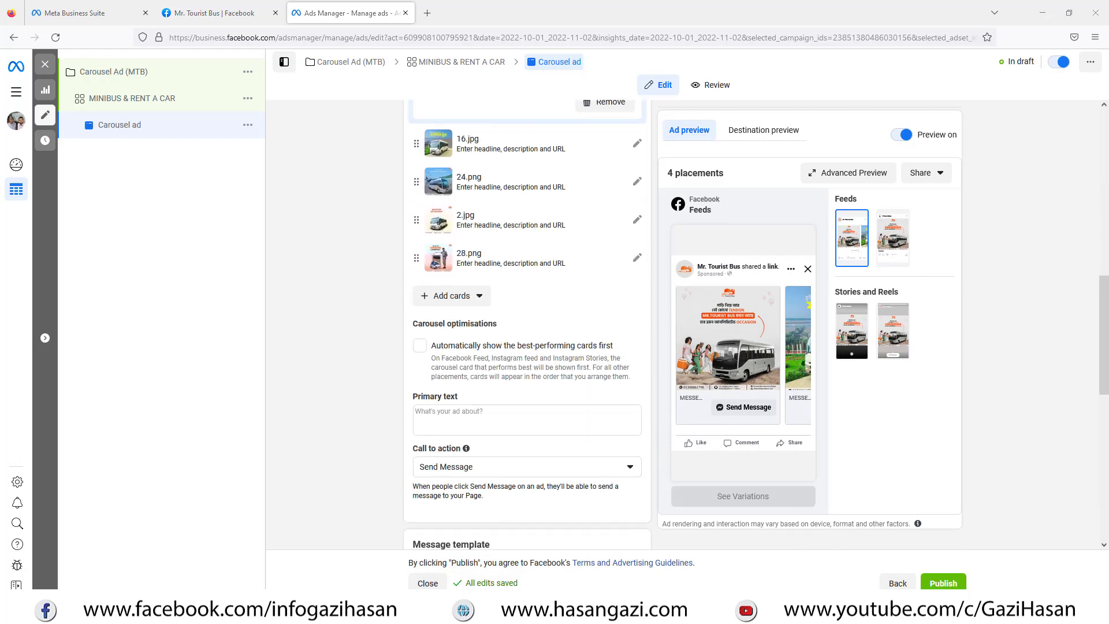
# Step: Copy the opening Mr. Tourist Bus line from the Notepad document and return to the ad's primary text in Ads Manager
pyautogui.hotkey('alt', 'Tab')
pyautogui.moveTo(563, 124); pyautogui.dragTo(297, 114)
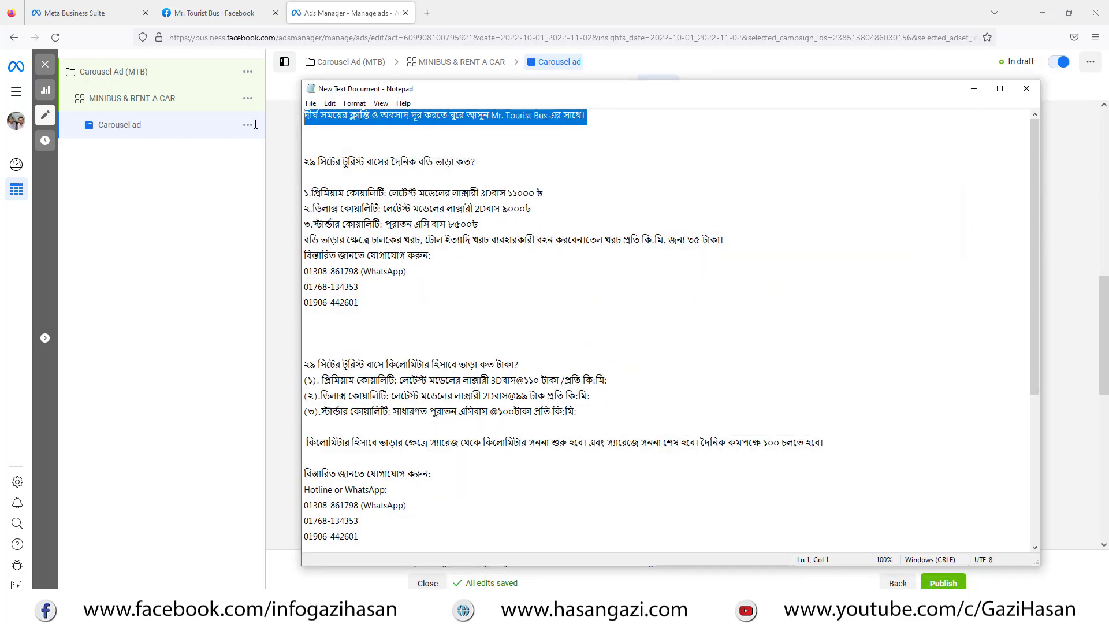
pyautogui.hotkey('alt', 'Tab')
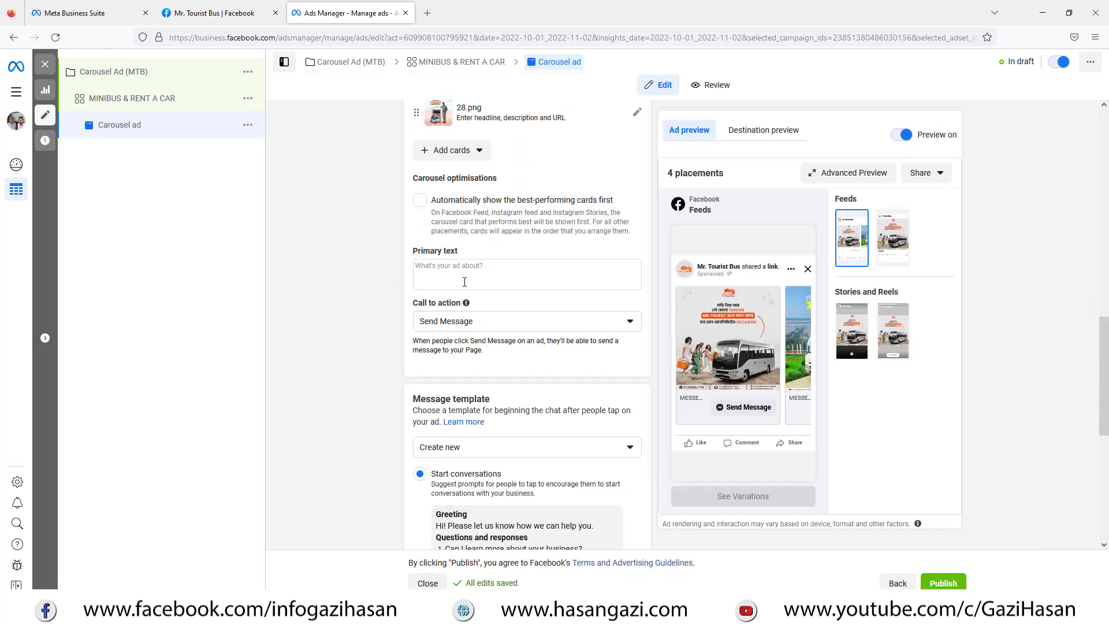